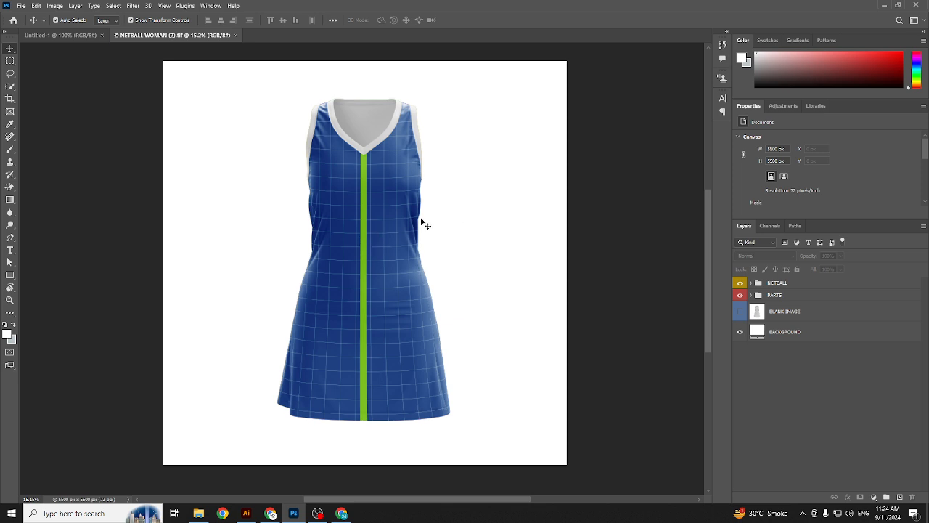
# Step: Hide NETBALL and PARTS to view the coloured parts layout, then restore the dress
pyautogui.scroll(1, 414, 142)
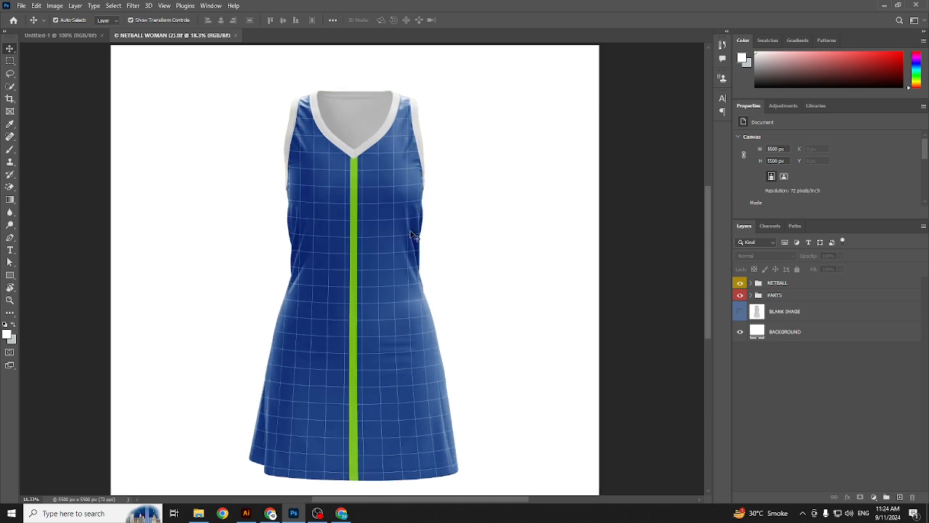
pyautogui.scroll(-2, 420, 227)
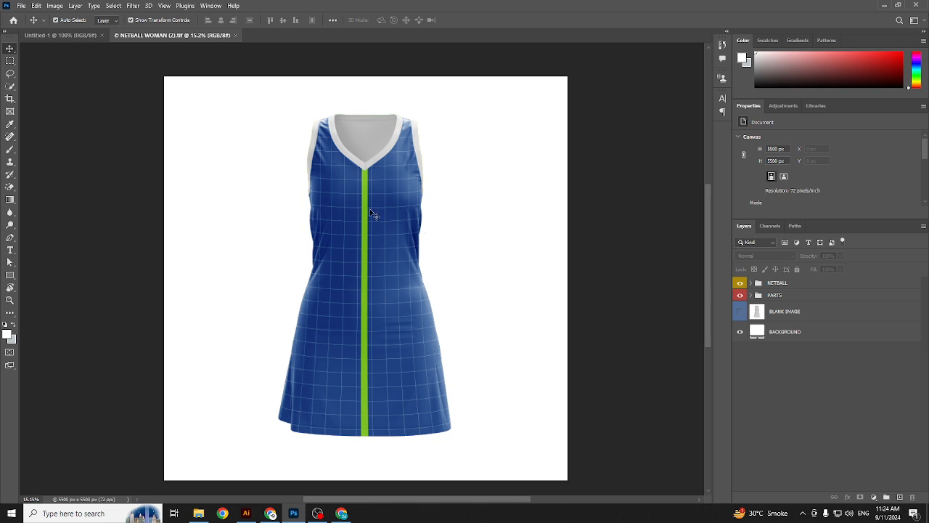
pyautogui.scroll(1, 371, 211)
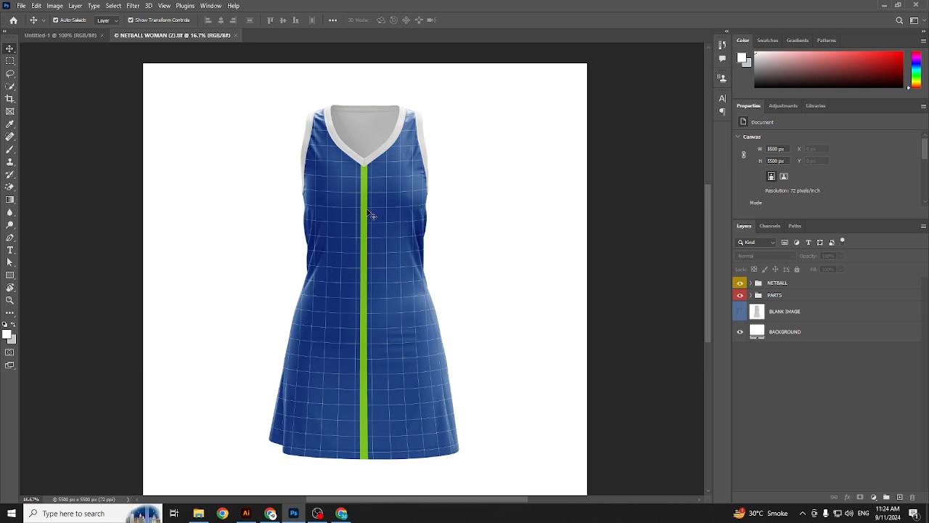
pyautogui.scroll(-2, 376, 224)
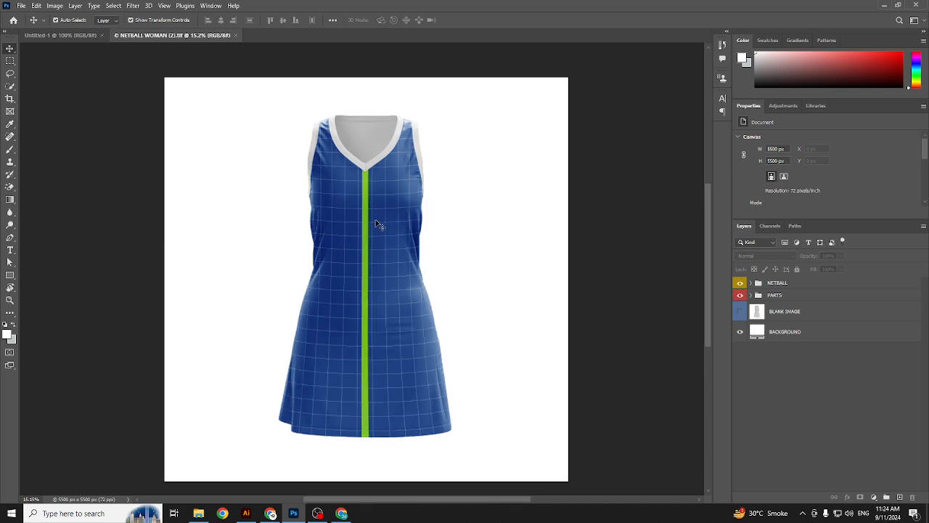
pyautogui.scroll(1, 377, 238)
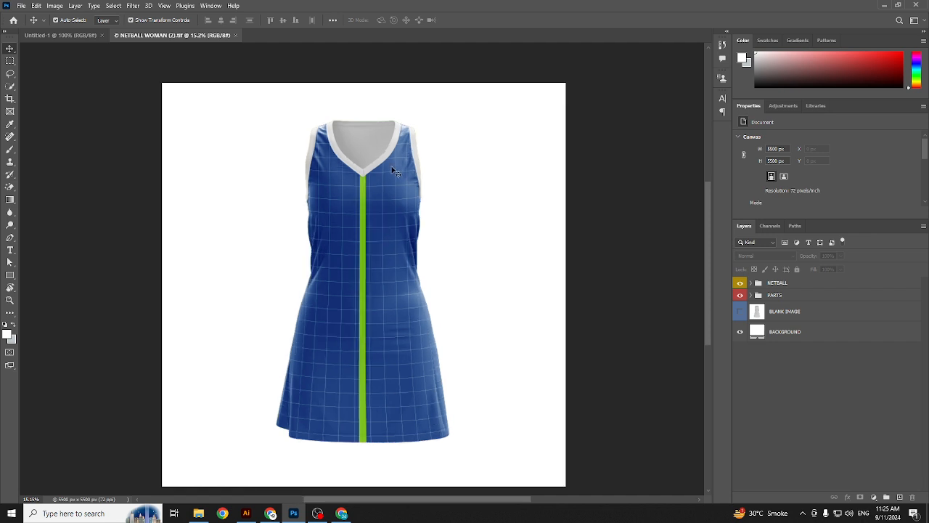
pyautogui.scroll(1, 363, 183)
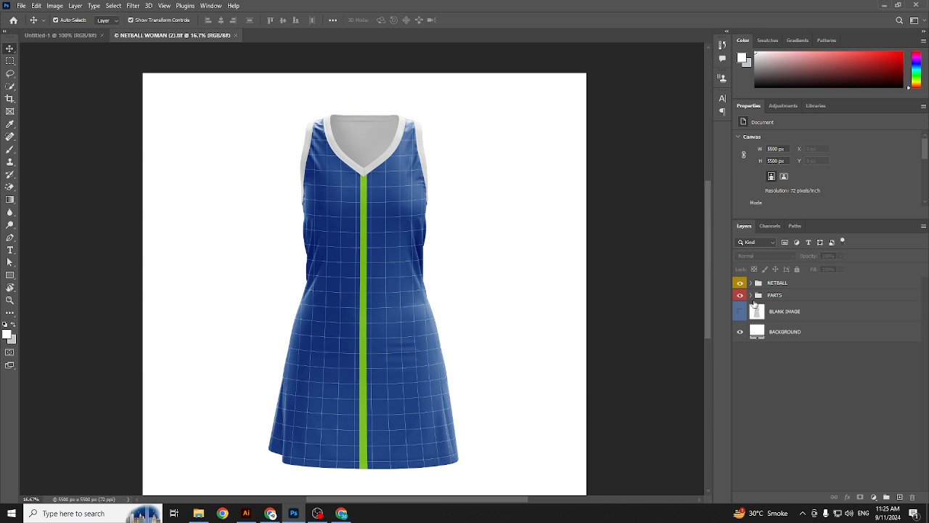
pyautogui.scroll(-1, 436, 204)
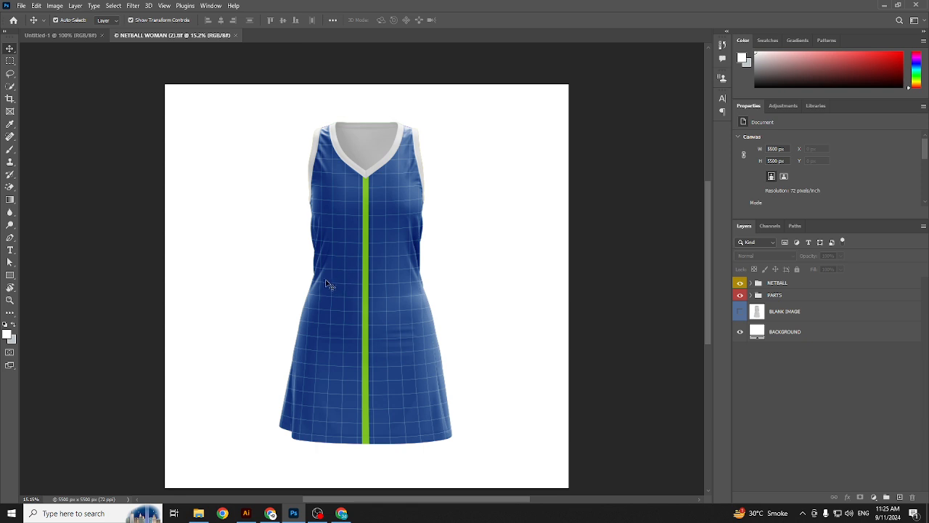
pyautogui.scroll(2, 322, 262)
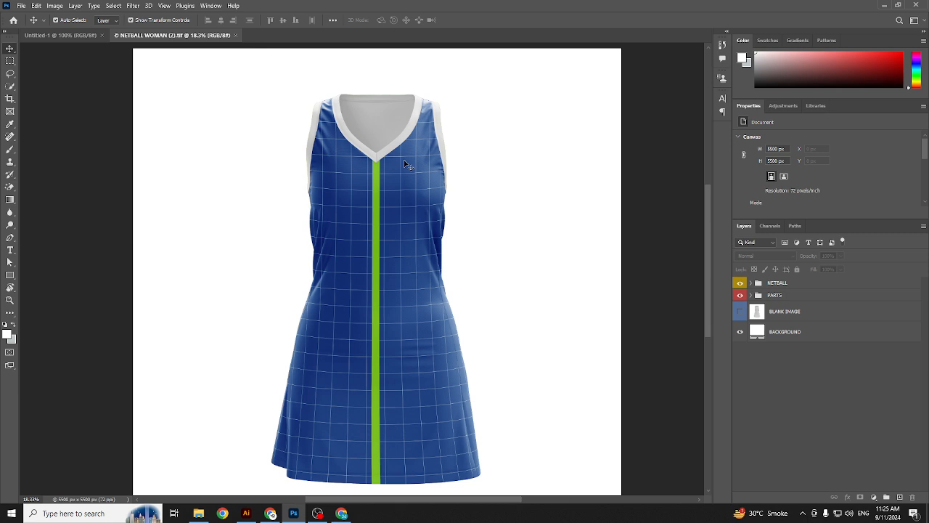
pyautogui.click(751, 283)
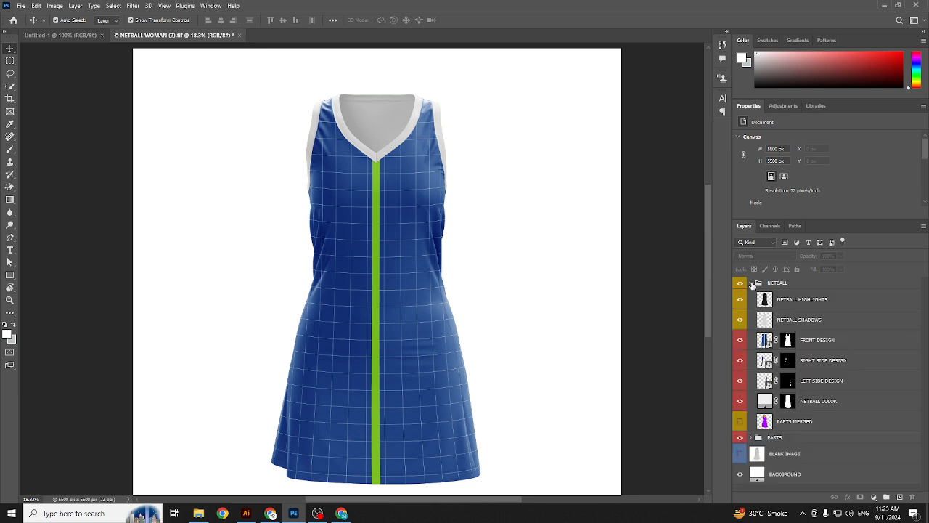
pyautogui.click(752, 284)
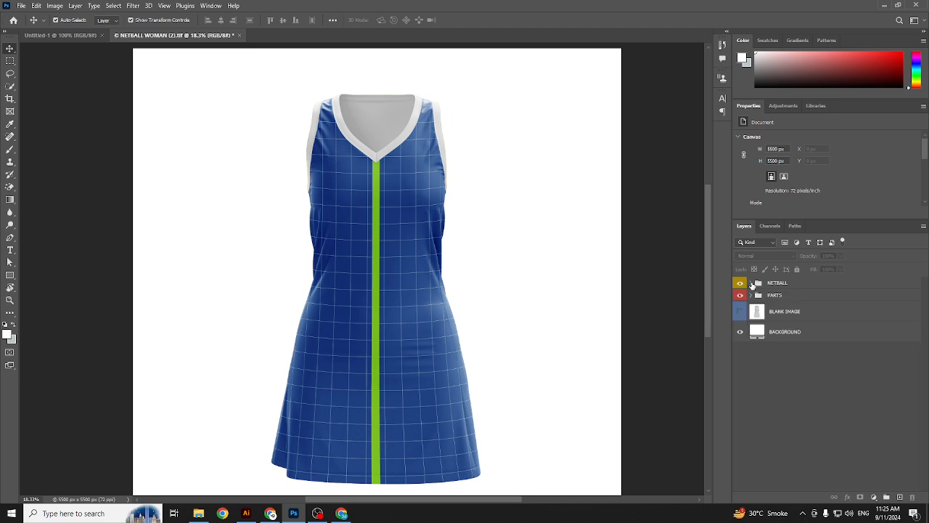
pyautogui.click(741, 284)
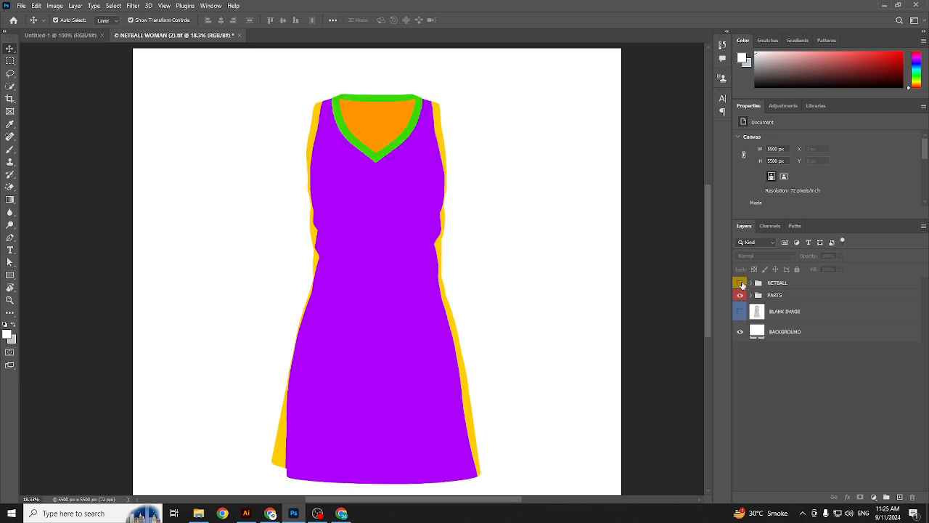
pyautogui.click(740, 295)
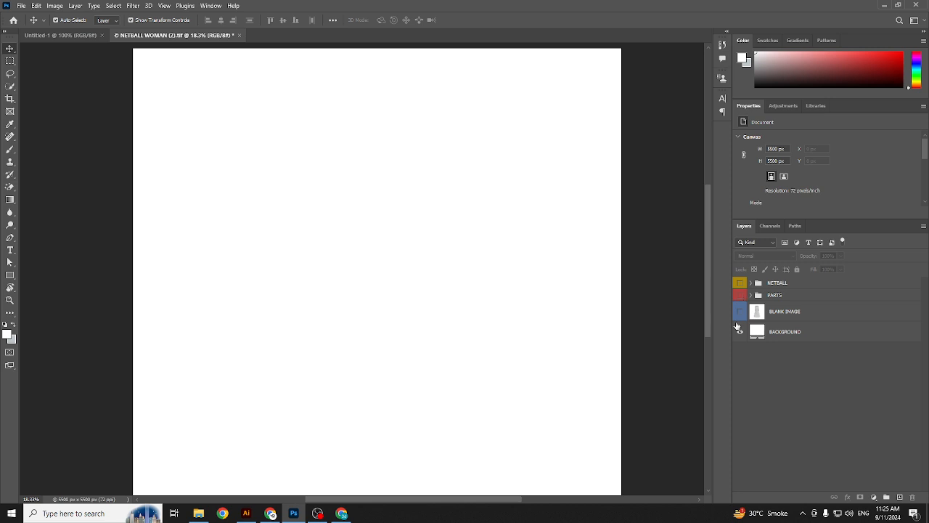
pyautogui.click(740, 284)
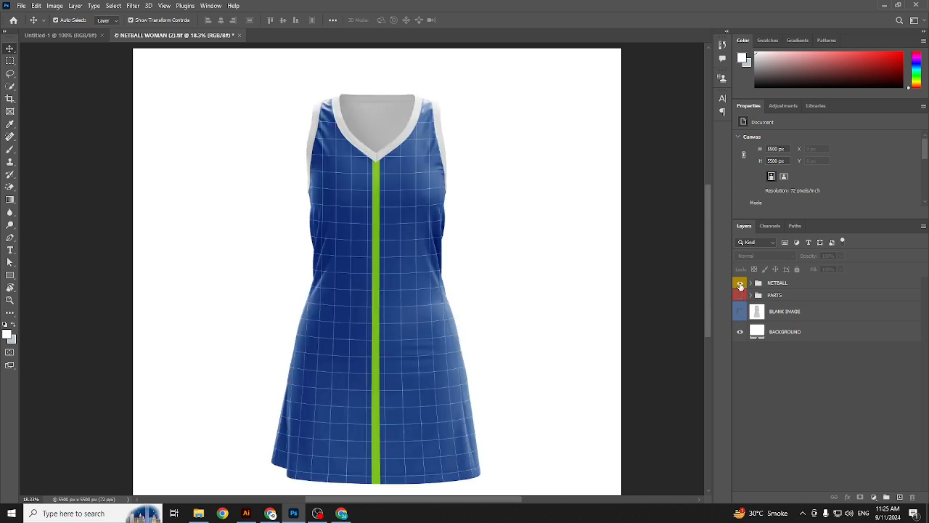
# Step: Expand the NETBALL group and compare the dress with and without NETBALL SHADOWS shading
pyautogui.click(751, 283)
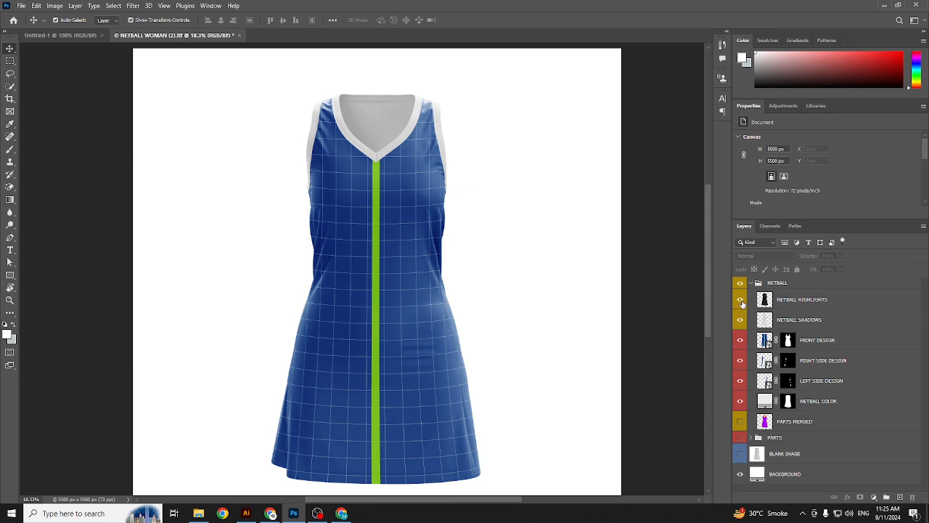
pyautogui.click(741, 321)
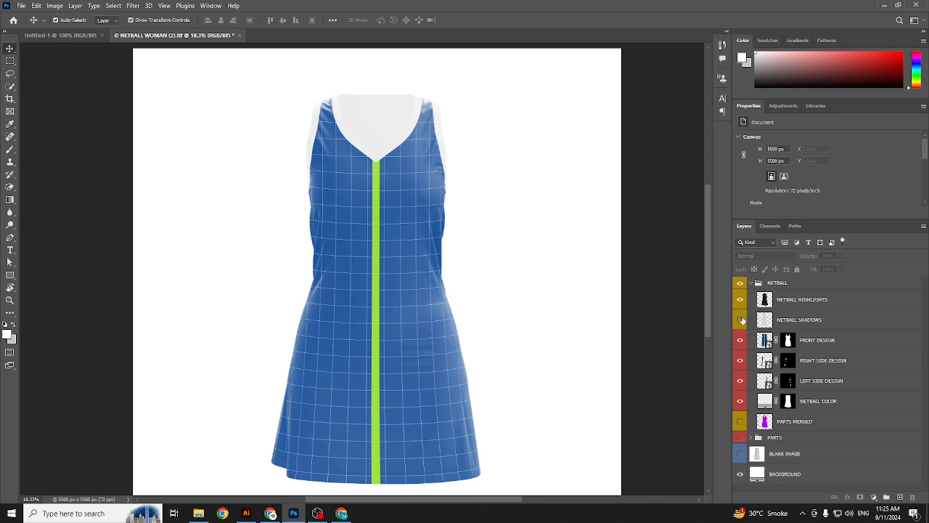
pyautogui.click(741, 320)
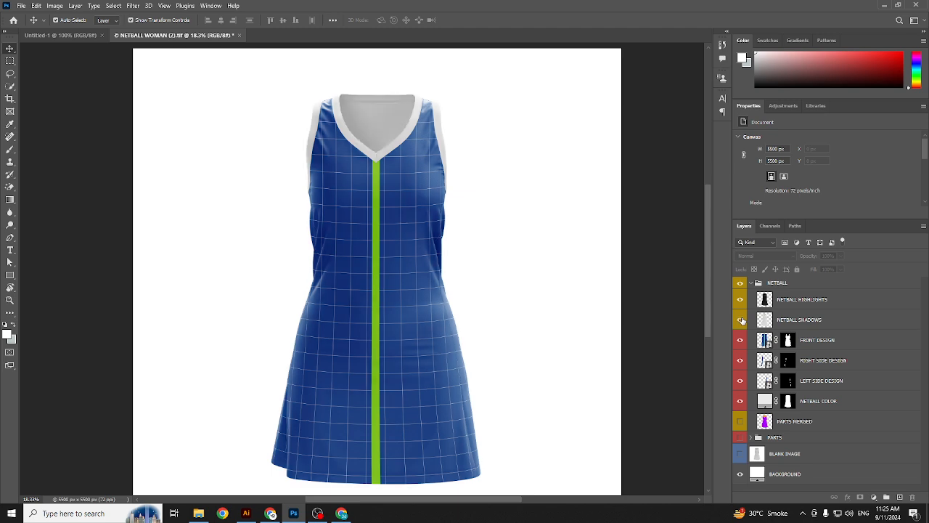
pyautogui.click(770, 323)
# Step: Toggle FRONT DESIGN to confirm it carries the blue grid pattern, then select it
pyautogui.click(740, 341)
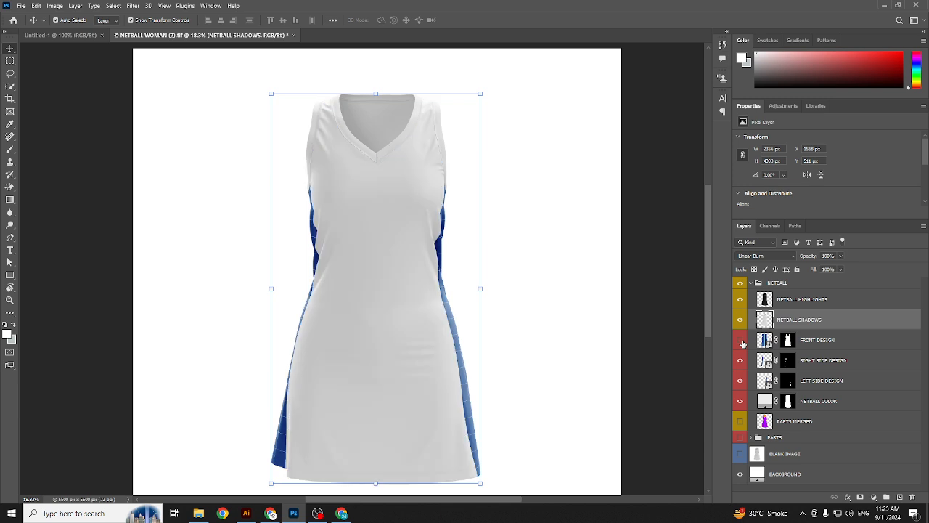
pyautogui.click(741, 341)
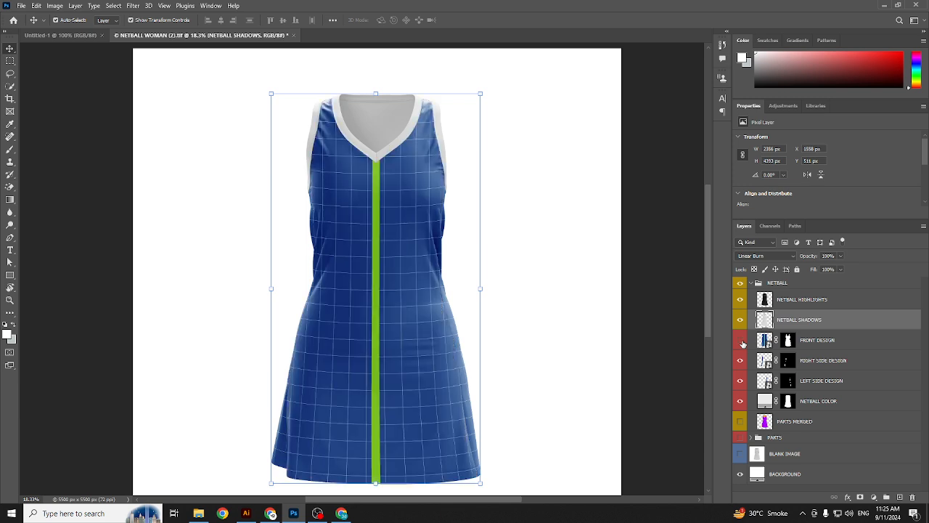
pyautogui.click(741, 340)
pyautogui.click(741, 340)
pyautogui.click(741, 340)
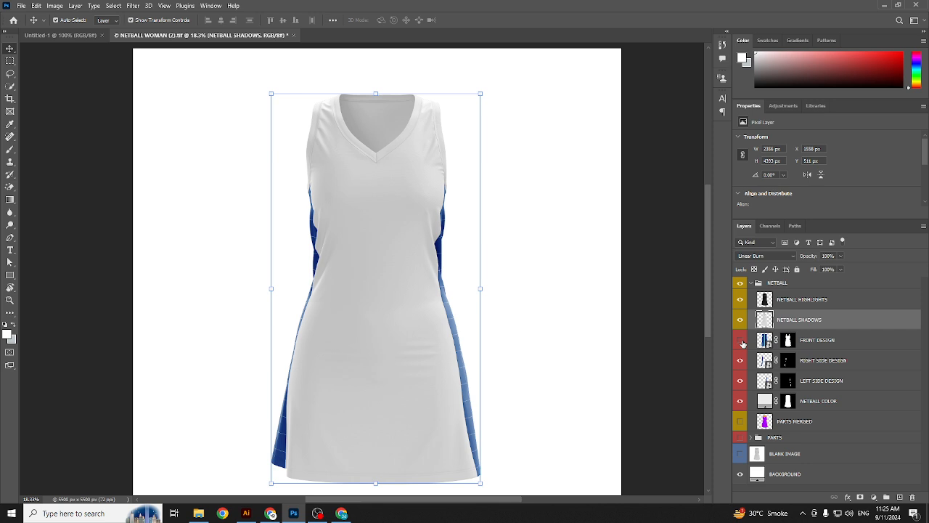
pyautogui.click(740, 341)
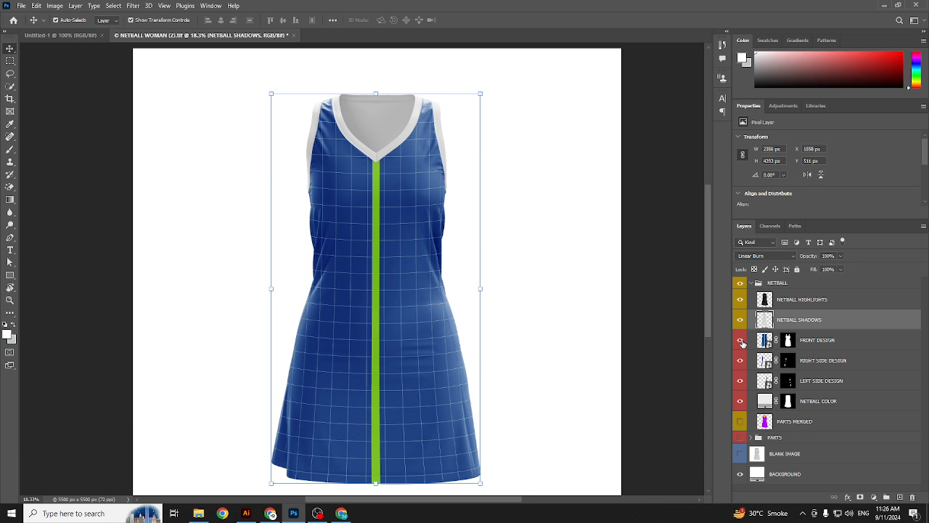
pyautogui.click(741, 340)
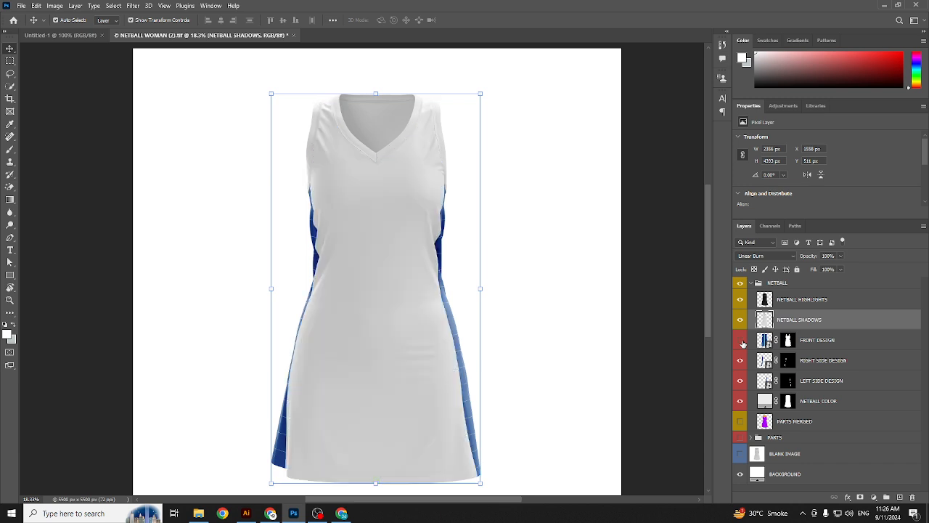
pyautogui.click(741, 340)
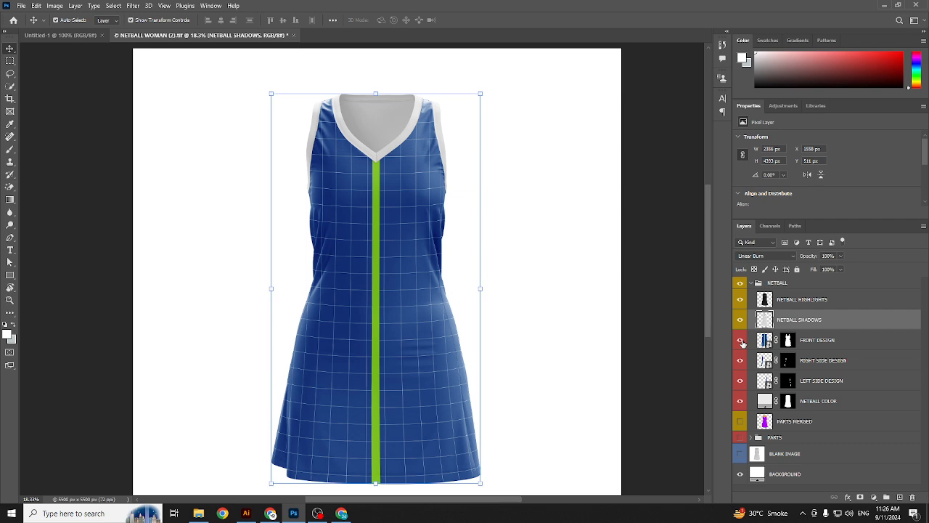
pyautogui.click(741, 341)
pyautogui.click(741, 341)
pyautogui.click(763, 340)
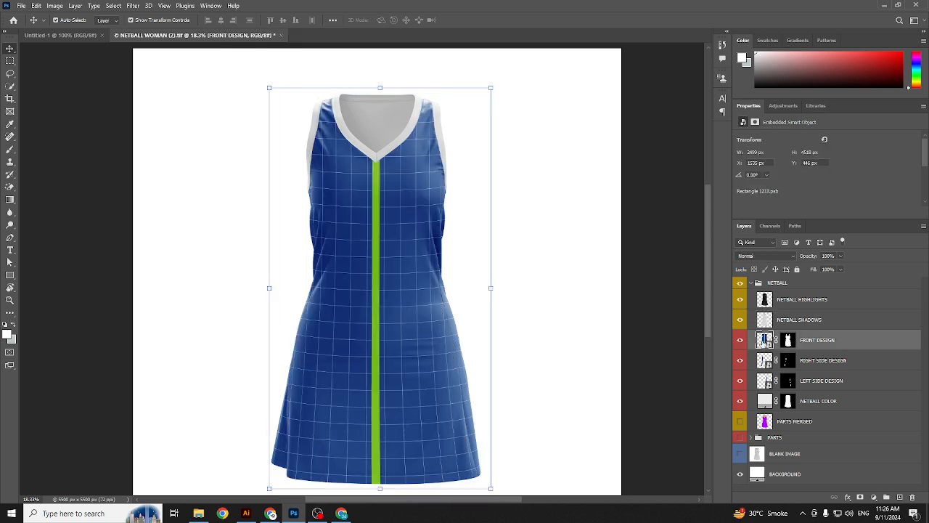
# Step: Open FRONT DESIGN as Rectangle 1213.psb, add an empty layer and delete the ADD YOUR DESIGN grid
pyautogui.doubleClick(764, 340)
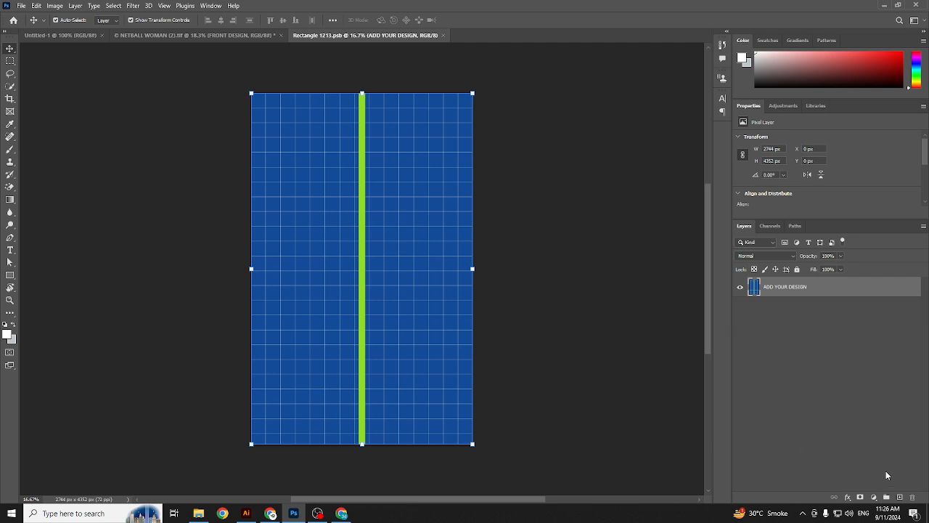
pyautogui.click(899, 497)
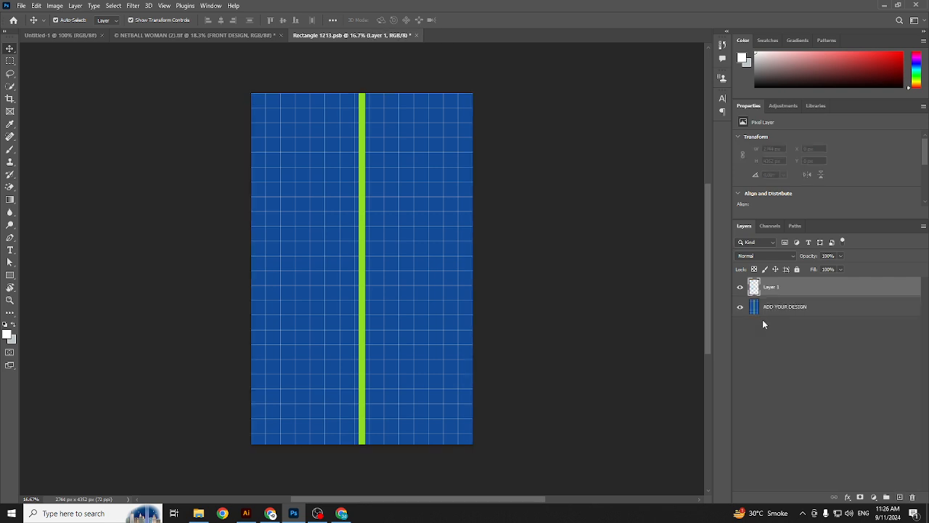
pyautogui.click(739, 307)
pyautogui.click(791, 310)
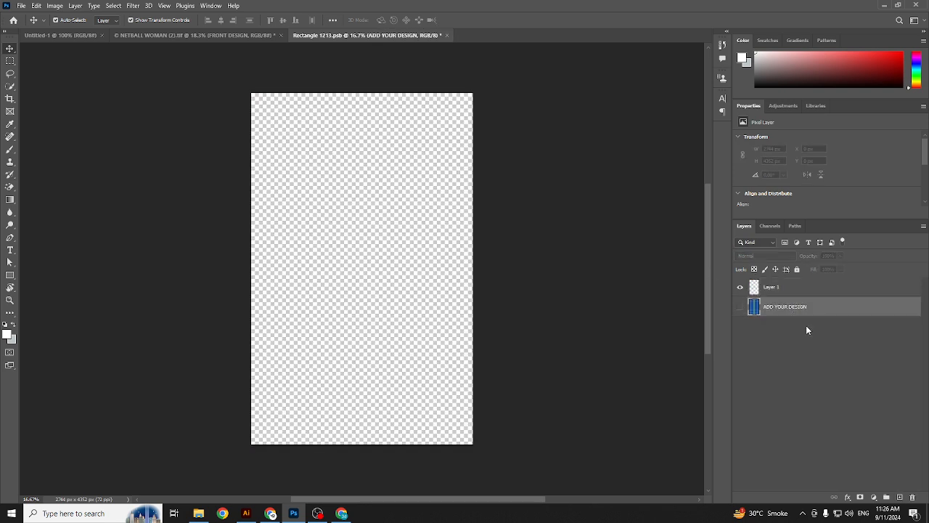
pyautogui.click(911, 498)
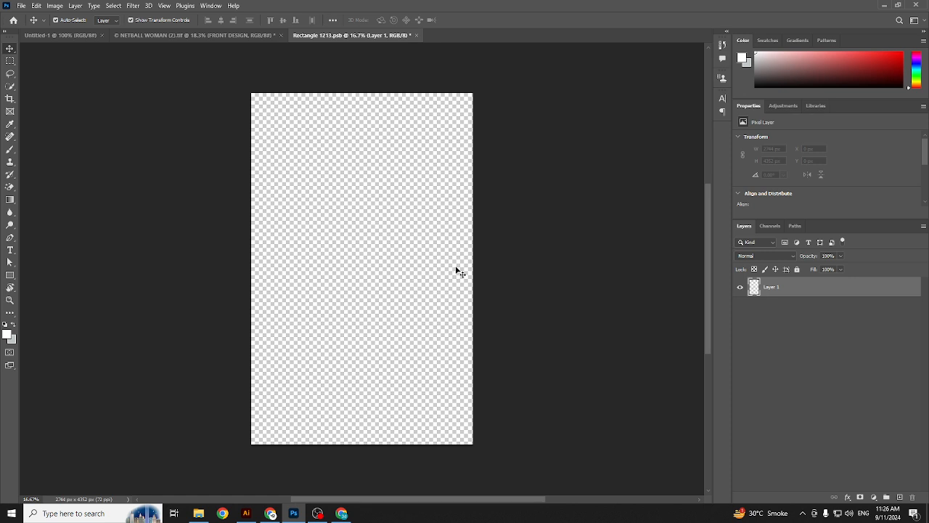
# Step: Add a black Solid Color fill layer covering the Rectangle 1213 canvas
pyautogui.click(875, 500)
pyautogui.click(884, 324)
pyautogui.moveTo(563, 263); pyautogui.dragTo(587, 350)
pyautogui.click(675, 237)
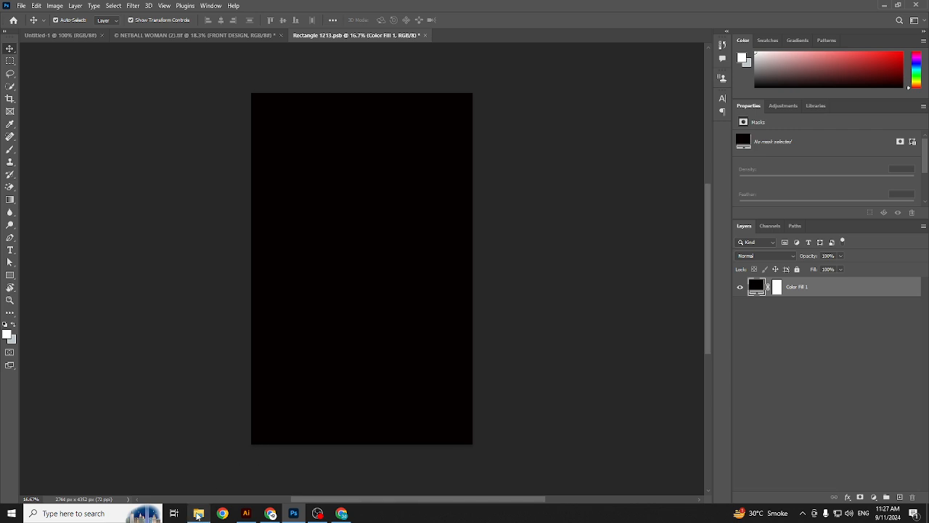
pyautogui.click(198, 514)
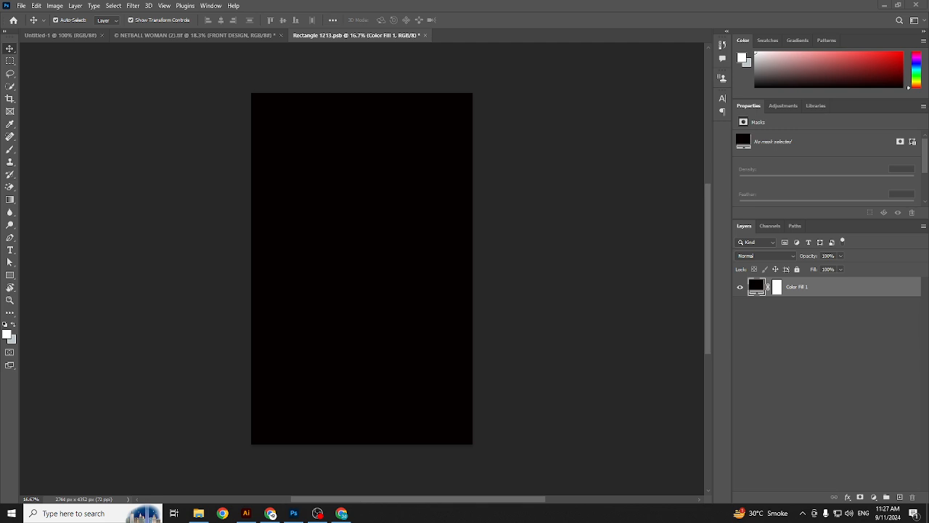
# Step: Place net-01.jpg over the black fill, scale it to cover the canvas, and save
pyautogui.click(329, 192)
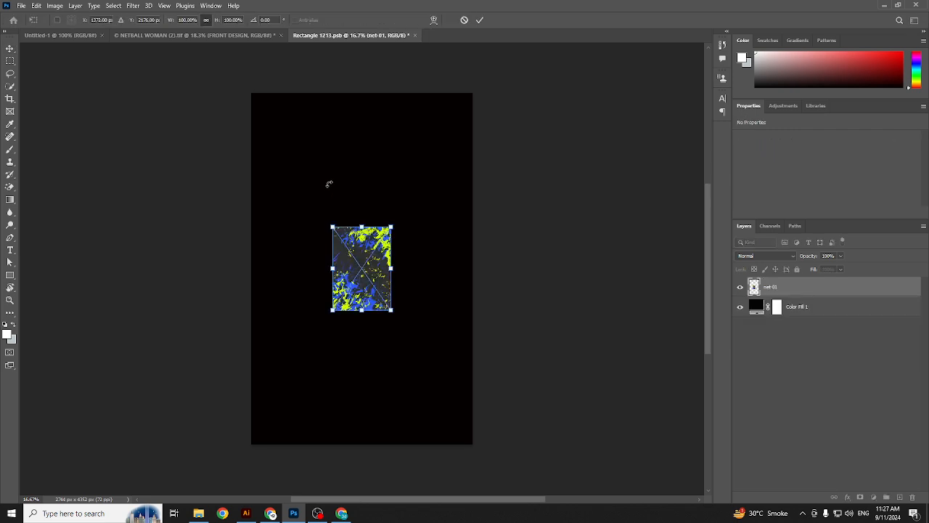
pyautogui.press('Return')
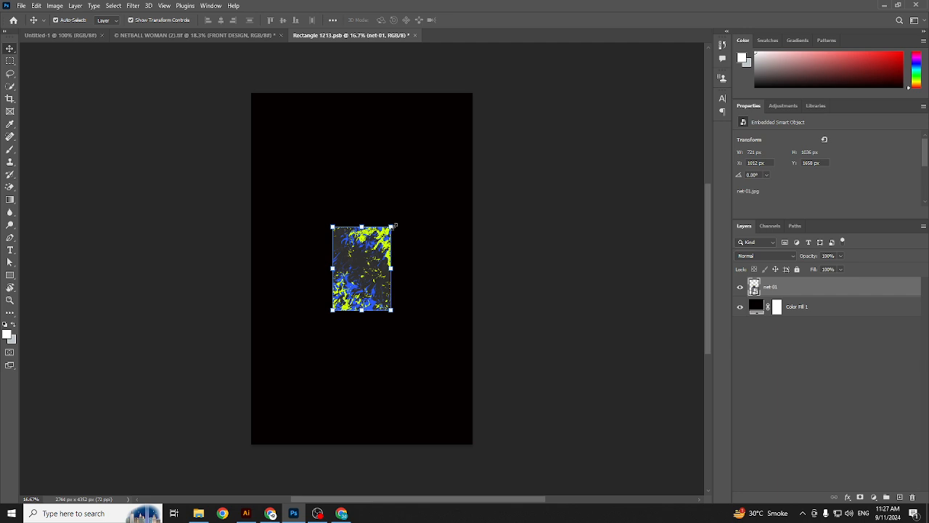
pyautogui.click(496, 272)
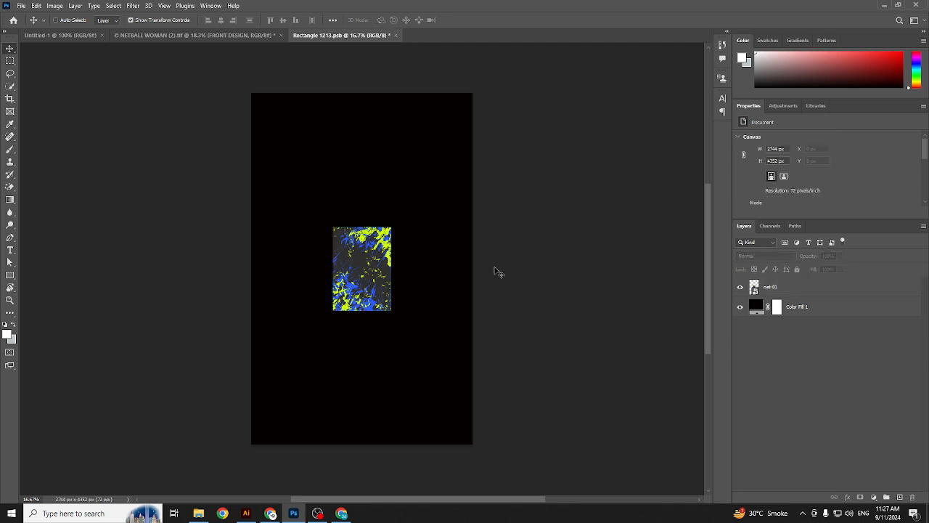
pyautogui.click(787, 285)
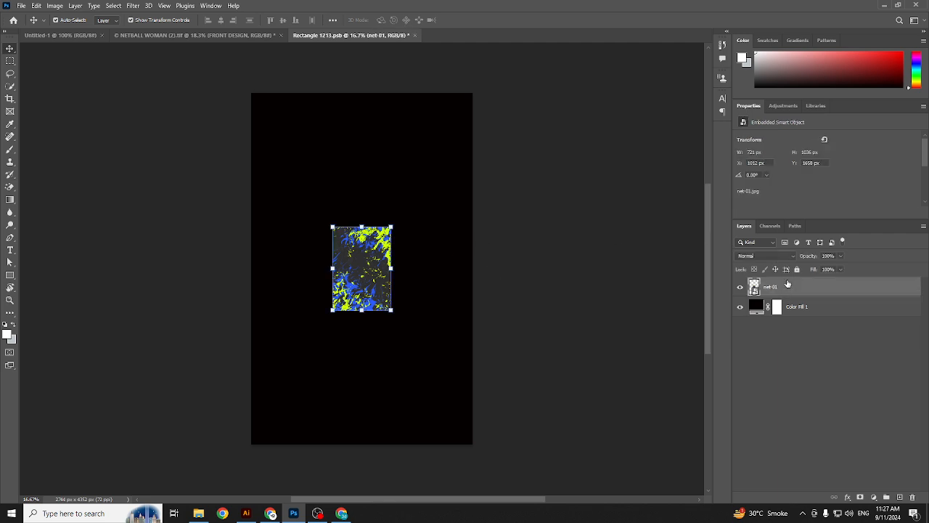
pyautogui.click(391, 227)
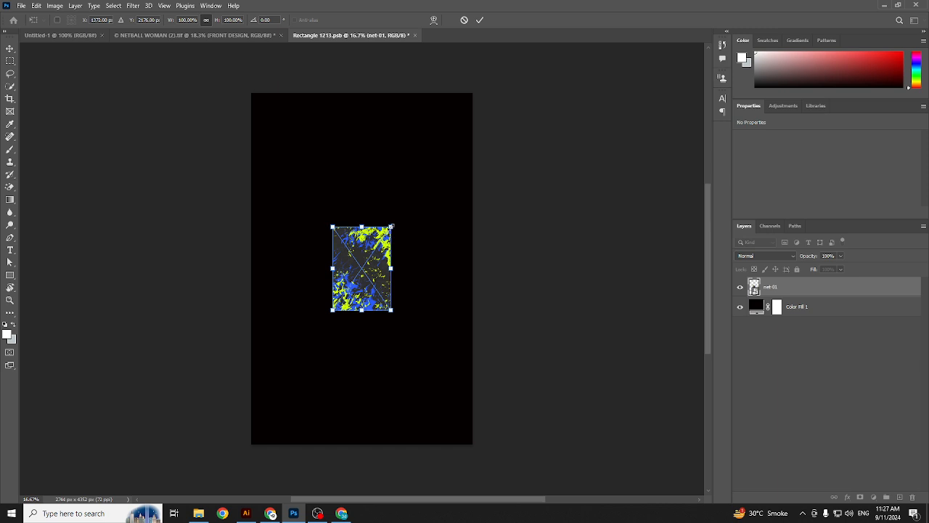
pyautogui.moveTo(392, 228); pyautogui.dragTo(486, 89)
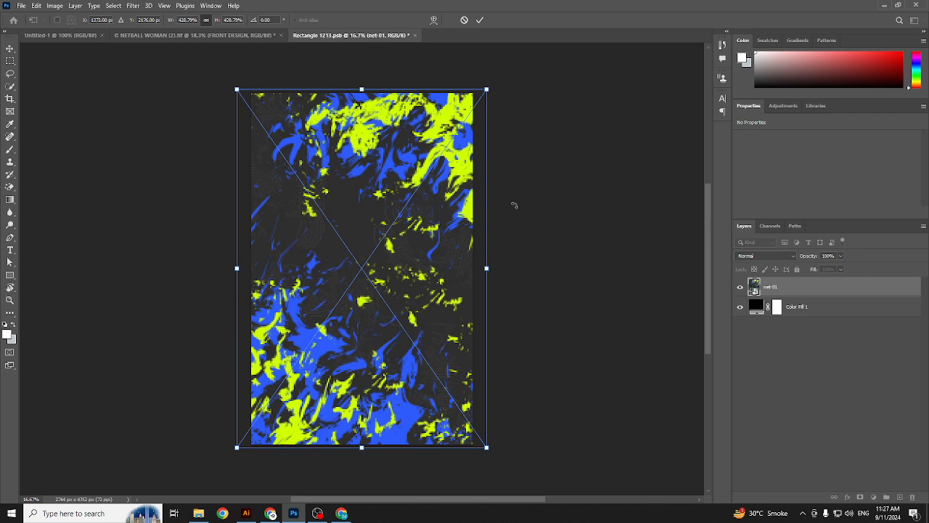
pyautogui.press('Return')
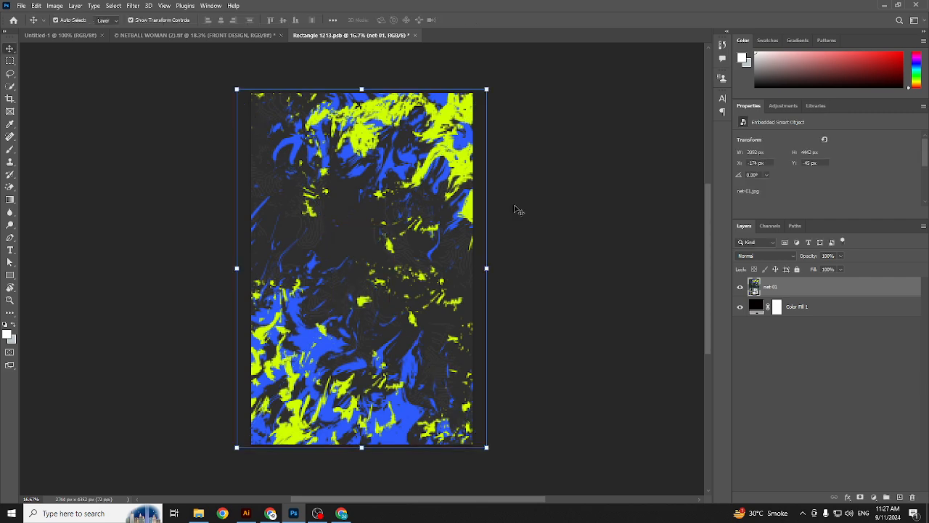
pyautogui.click(531, 218)
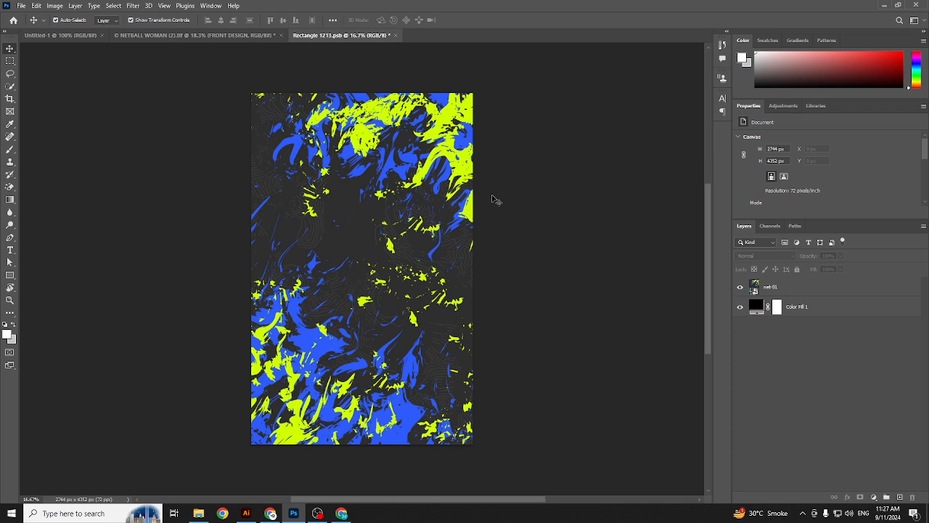
pyautogui.hotkey('ctrl', 's')
# Step: In NETBALL WOMAN, toggle RIGHT SIDE DESIGN visibility to locate its side panel and select it
pyautogui.click(258, 37)
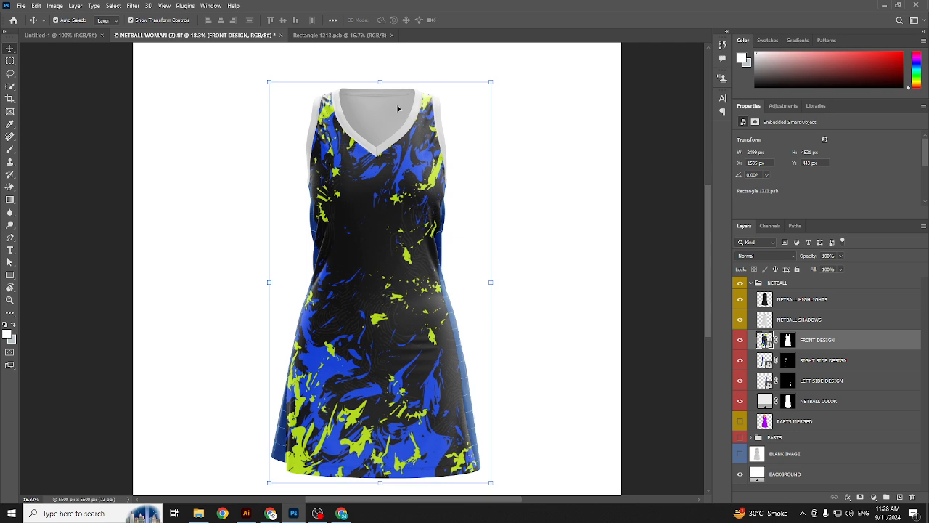
pyautogui.scroll(-2, 397, 148)
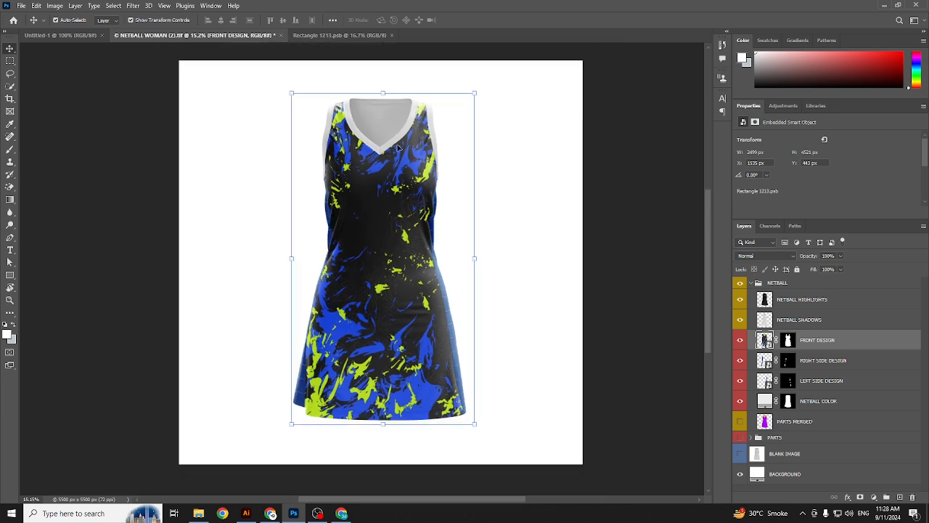
pyautogui.scroll(2, 467, 197)
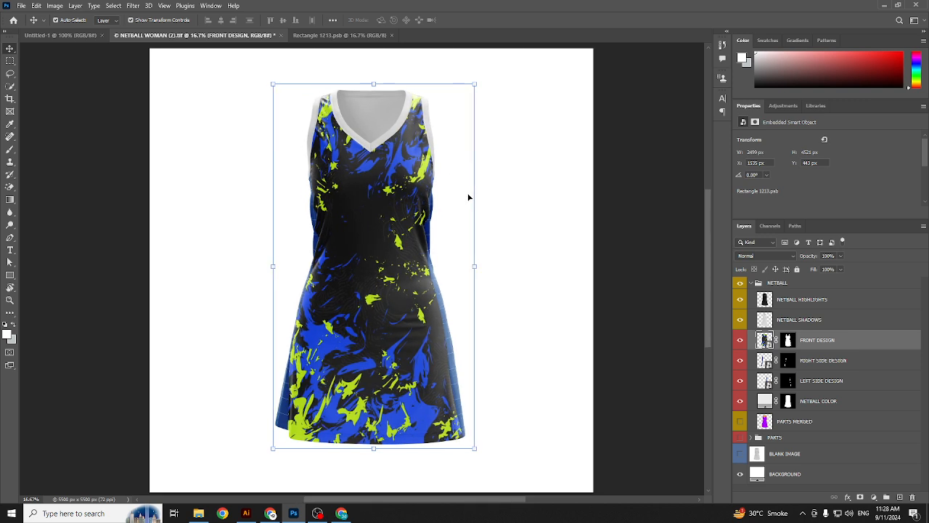
pyautogui.scroll(-2, 393, 208)
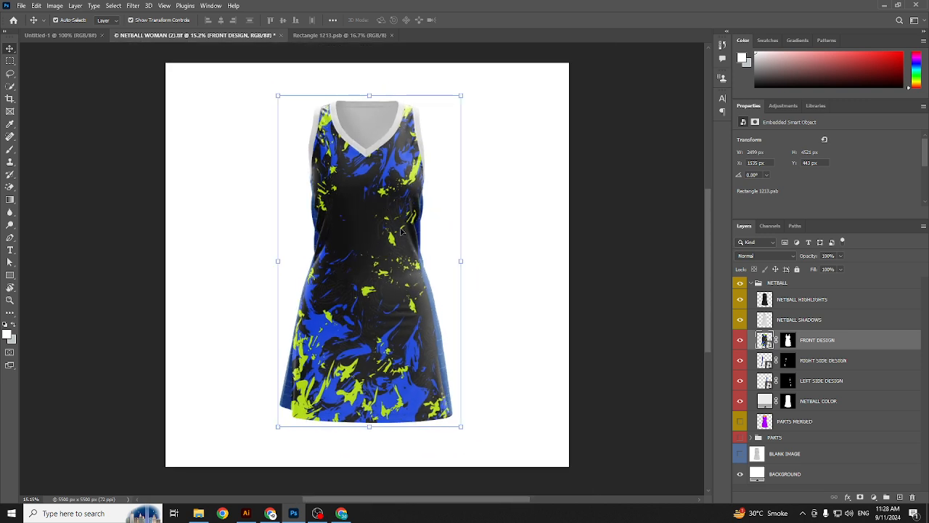
pyautogui.click(741, 361)
pyautogui.click(740, 362)
pyautogui.click(741, 361)
pyautogui.click(740, 362)
pyautogui.click(828, 363)
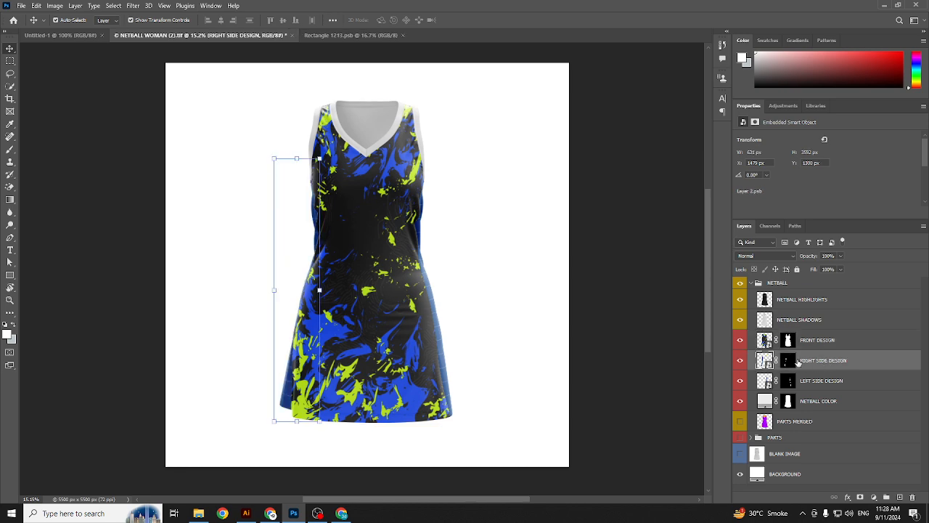
pyautogui.click(740, 360)
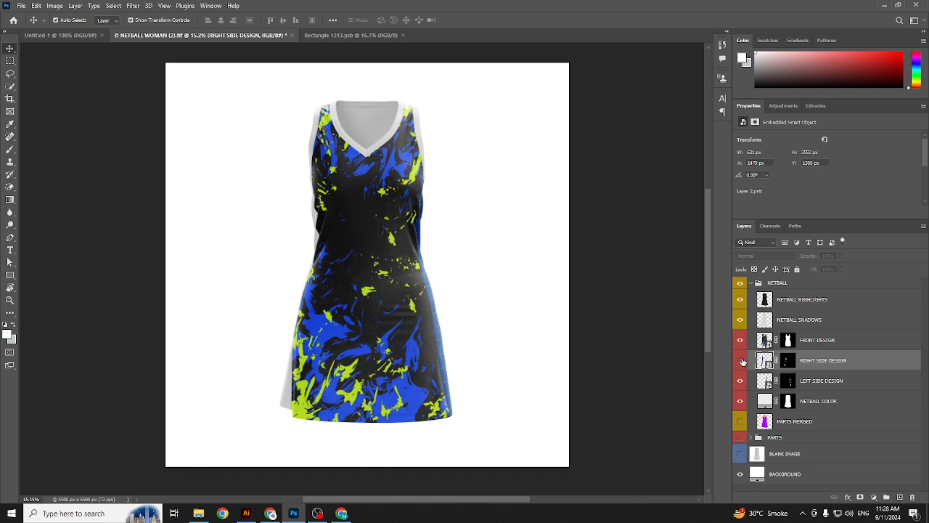
pyautogui.click(741, 362)
# Step: Locate the LEFT SIDE DESIGN panel, then open the RIGHT SIDE DESIGN smart object
pyautogui.click(741, 383)
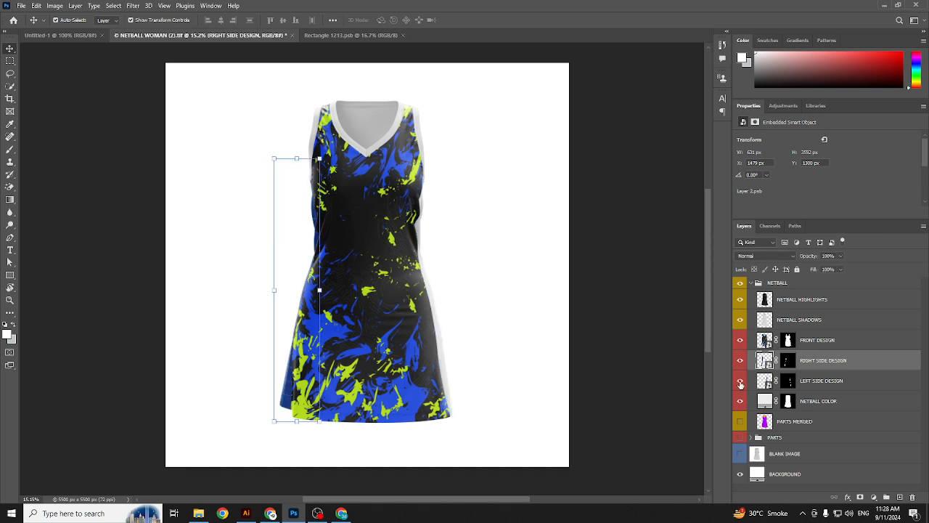
pyautogui.click(741, 383)
pyautogui.click(741, 363)
pyautogui.click(741, 362)
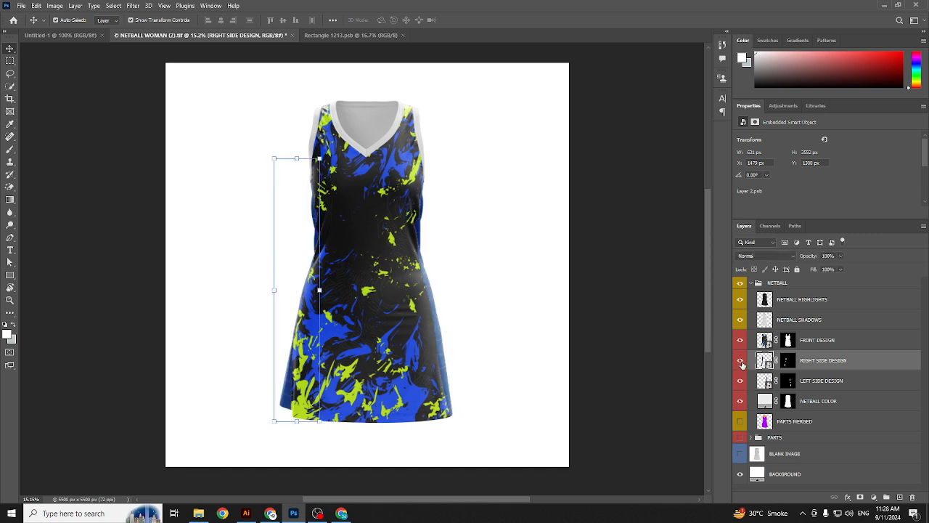
pyautogui.scroll(6, 298, 395)
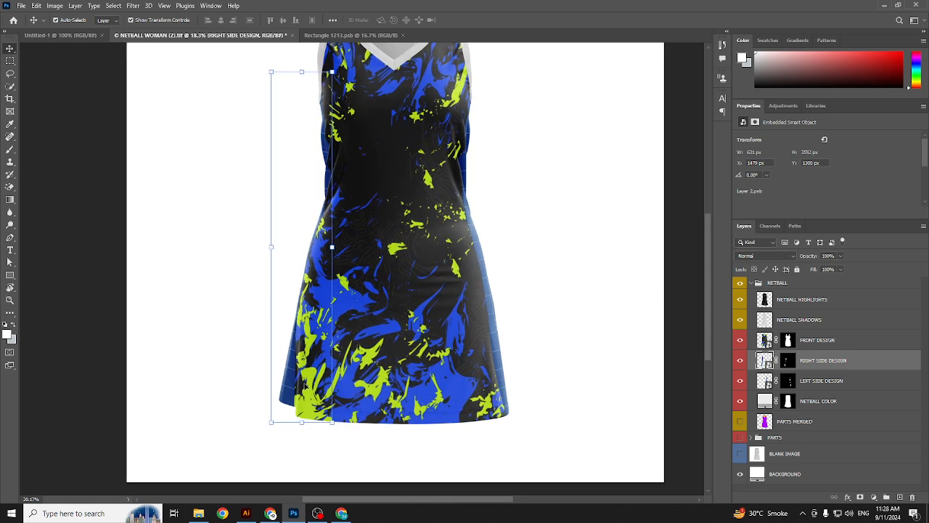
pyautogui.scroll(-6, 282, 350)
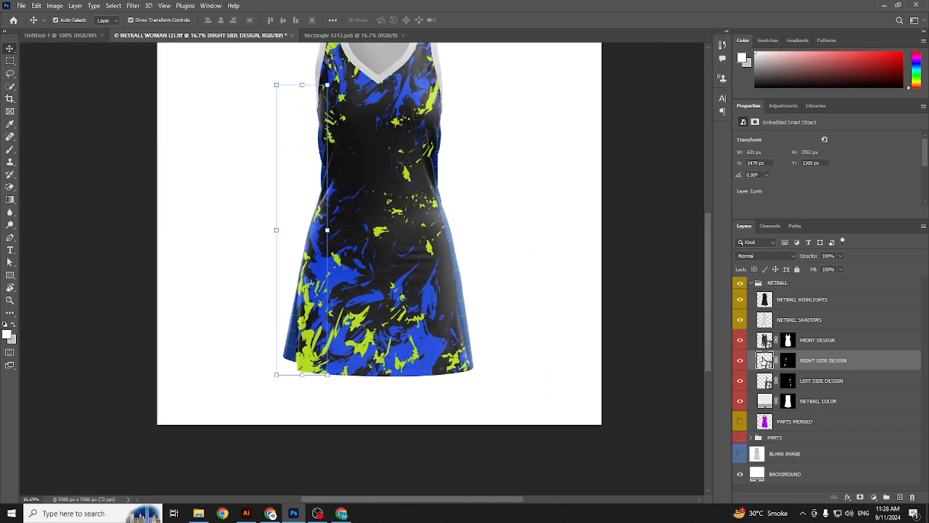
pyautogui.doubleClick(764, 360)
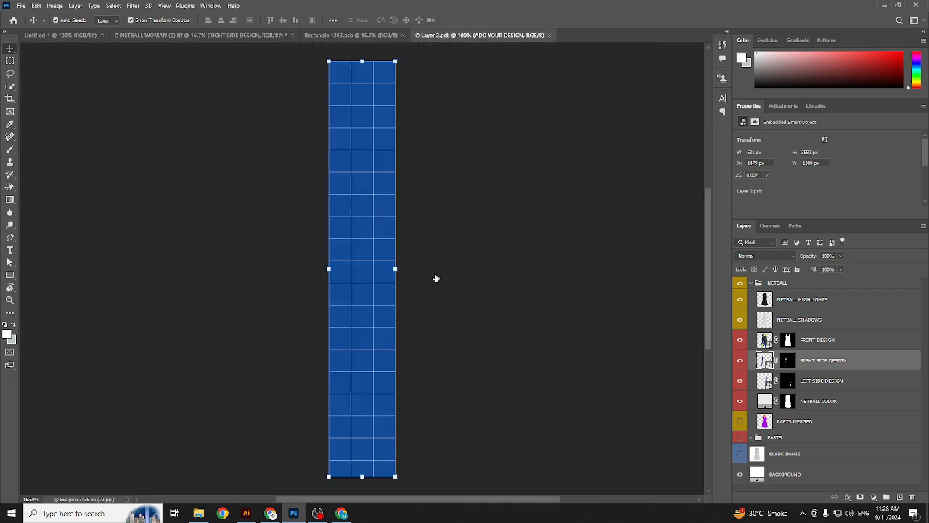
# Step: Drag the net-01 pattern from Rectangle 1213 into the right side design and save it
pyautogui.click(359, 35)
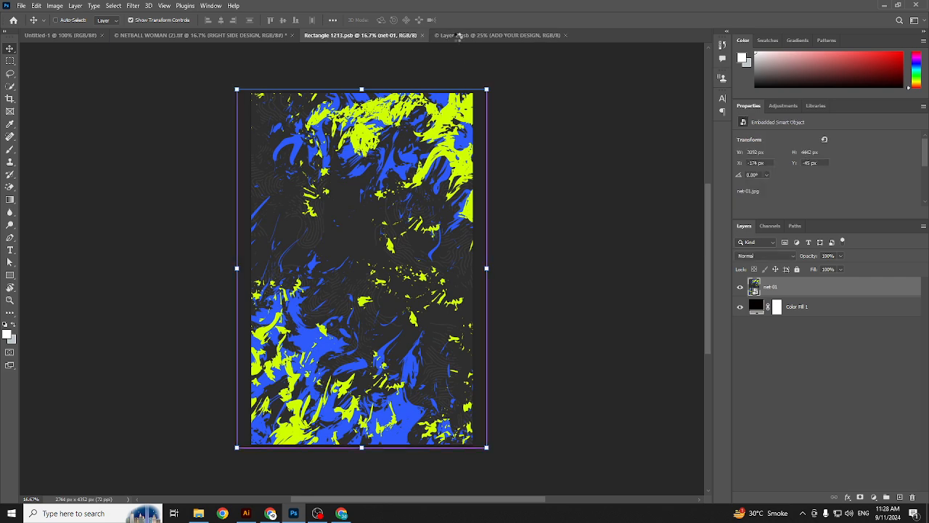
pyautogui.moveTo(459, 35); pyautogui.dragTo(458, 172)
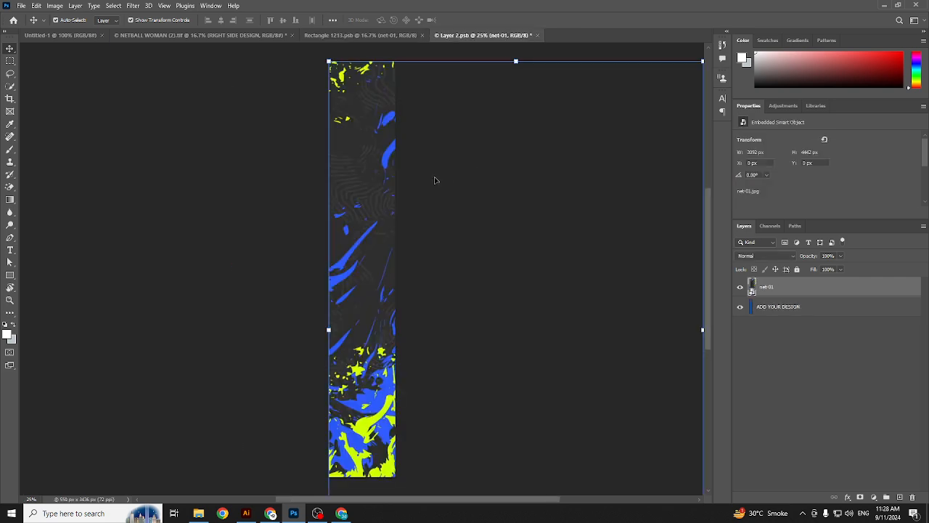
pyautogui.hotkey('ctrl', 's')
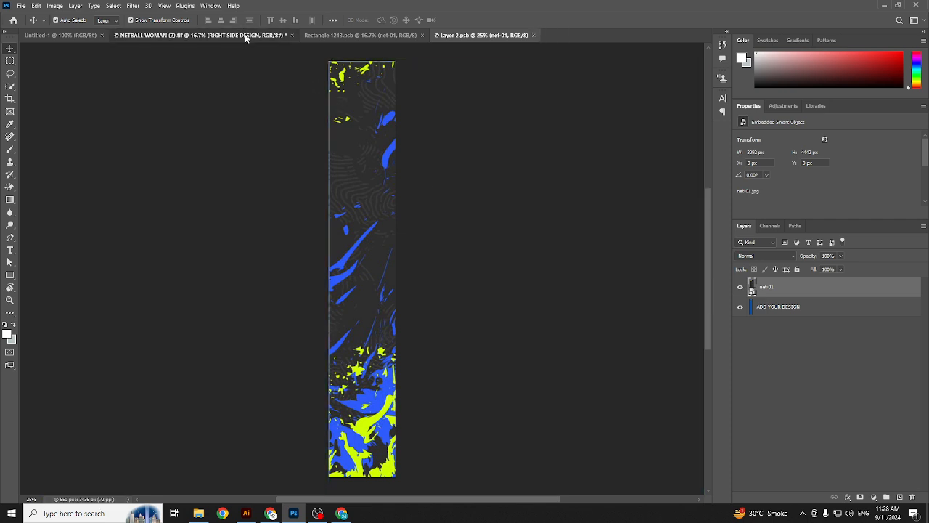
pyautogui.click(245, 33)
# Step: Paste the pattern into the LEFT SIDE DESIGN smart object and save it to update the mockup
pyautogui.scroll(3, 312, 397)
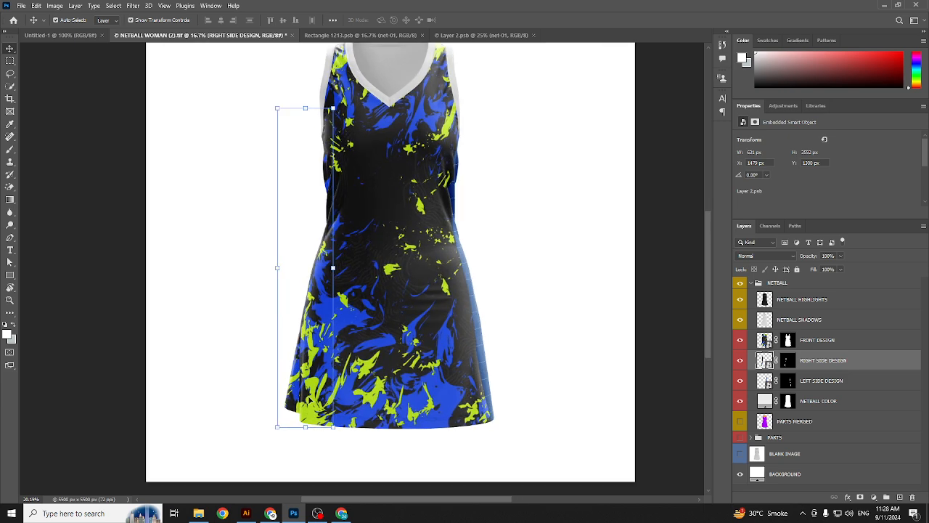
pyautogui.scroll(-3, 269, 307)
pyautogui.scroll(1, 269, 307)
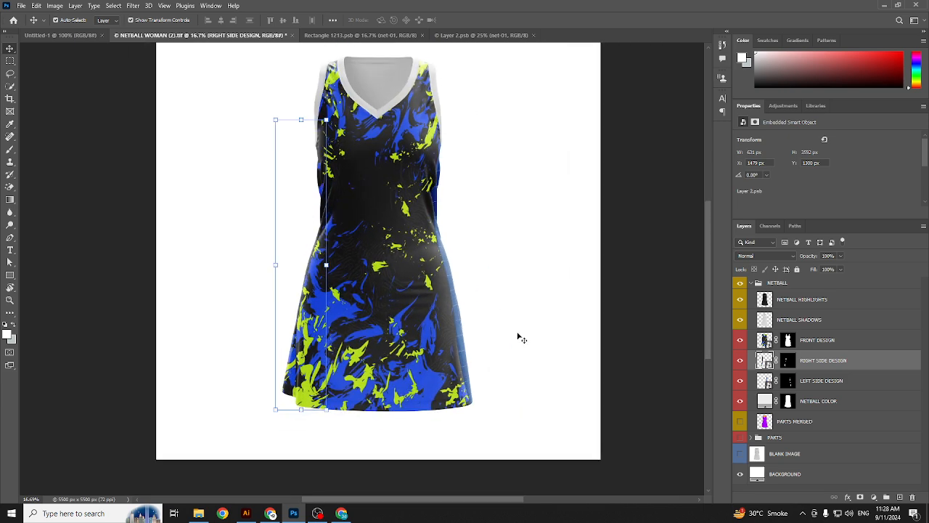
pyautogui.doubleClick(766, 378)
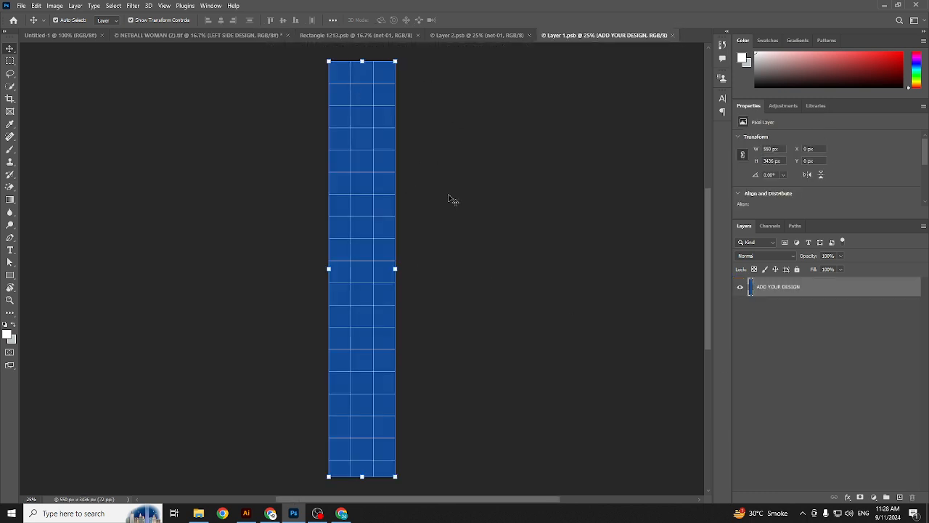
pyautogui.hotkey('ctrl', 'v')
pyautogui.hotkey('ctrl', 's')
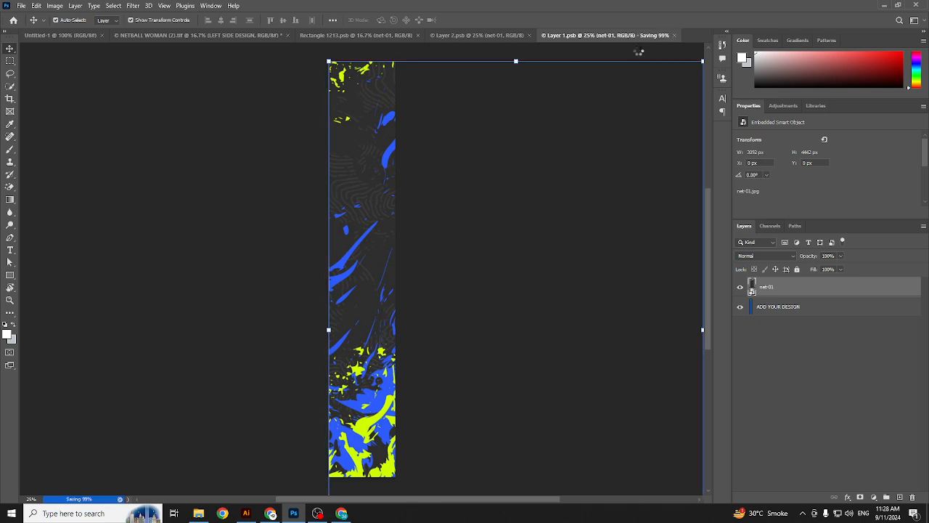
pyautogui.click(265, 34)
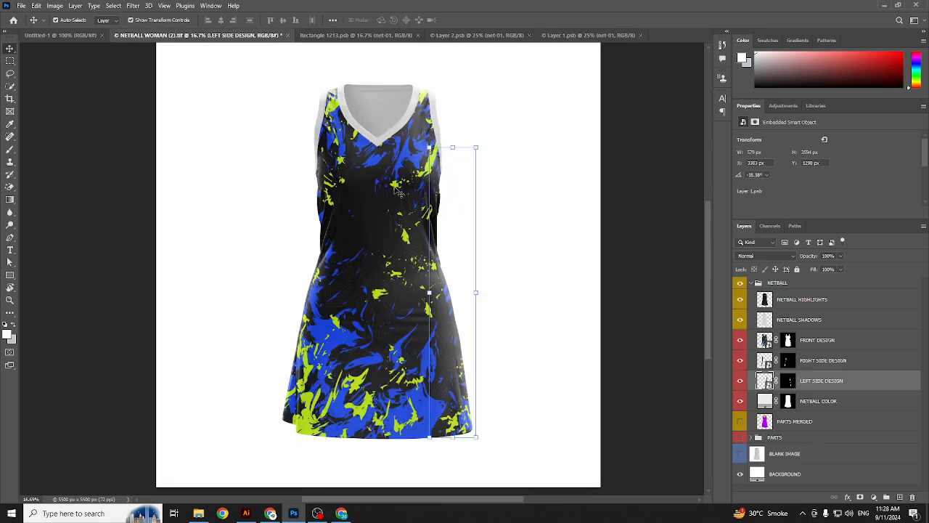
pyautogui.scroll(4, 534, 289)
pyautogui.scroll(-5, 534, 288)
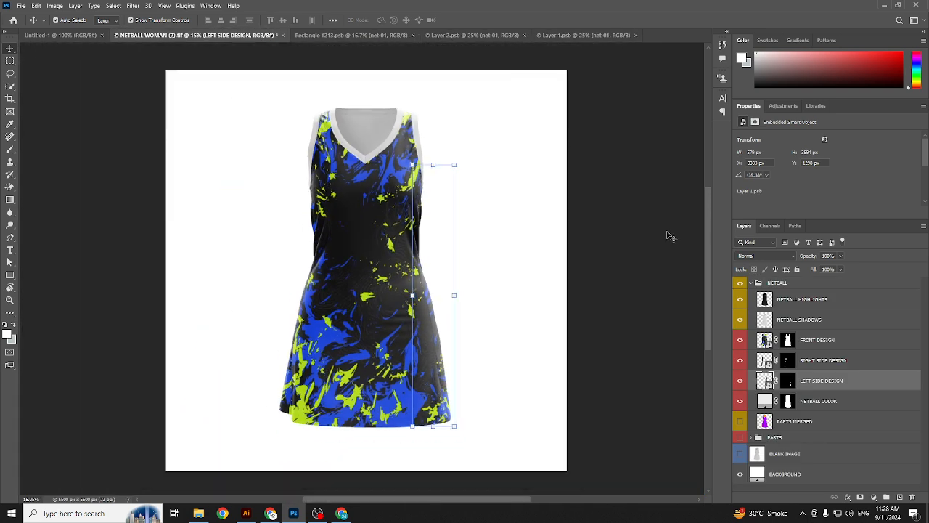
pyautogui.click(669, 236)
pyautogui.scroll(4, 410, 120)
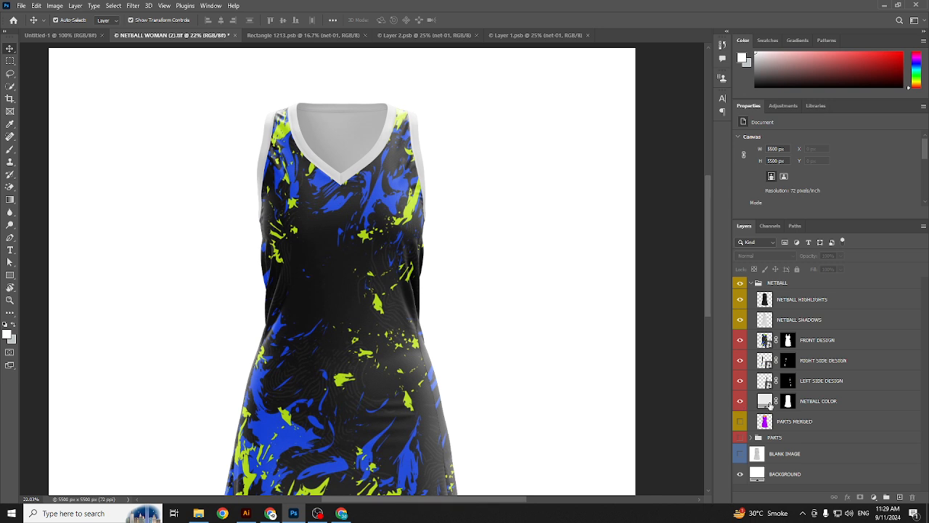
# Step: Set the NETBALL COLOR neckline and trim to lime green sampled from the pattern
pyautogui.click(816, 340)
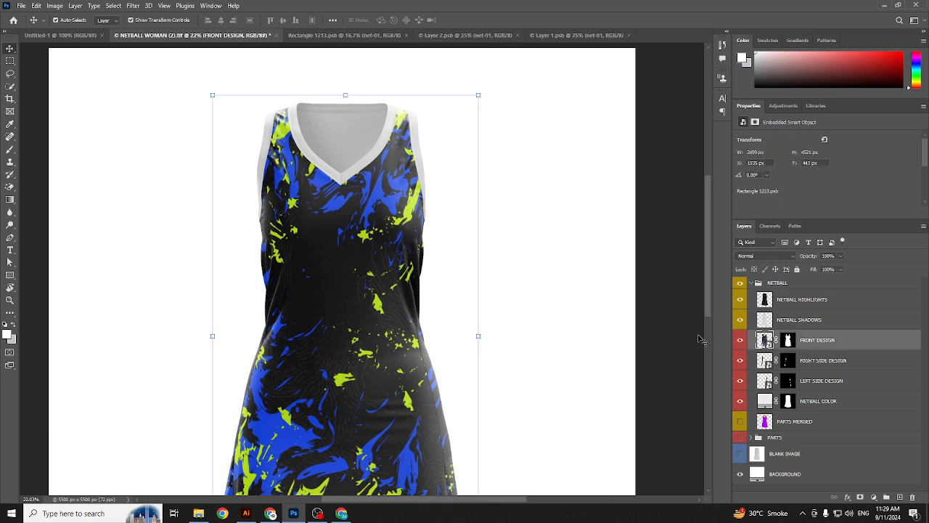
pyautogui.click(826, 362)
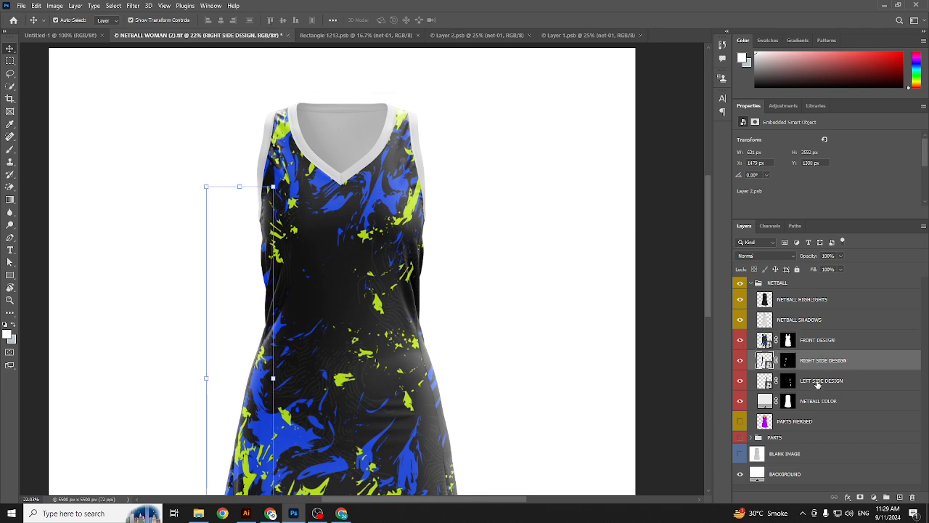
pyautogui.click(818, 384)
pyautogui.click(804, 402)
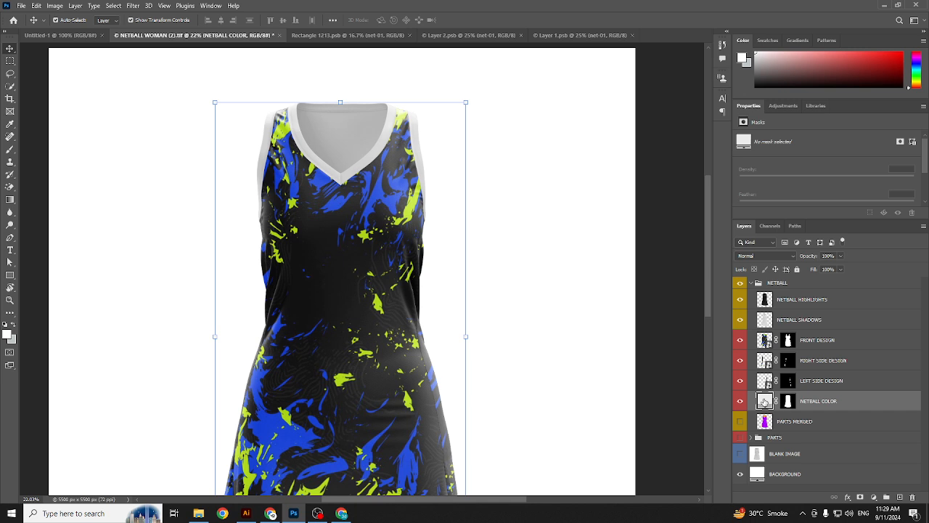
pyautogui.press('i')
pyautogui.click(585, 236)
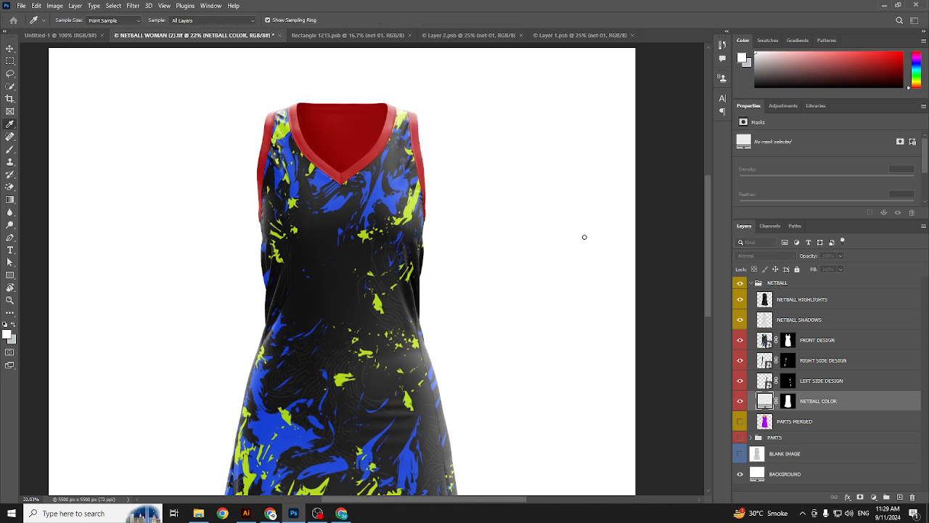
pyautogui.moveTo(581, 267); pyautogui.dragTo(585, 275)
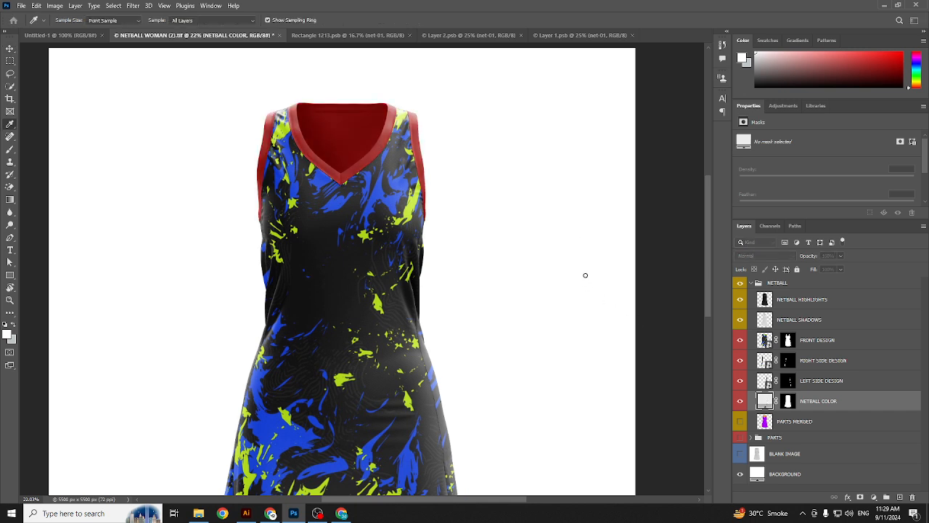
pyautogui.click(392, 200)
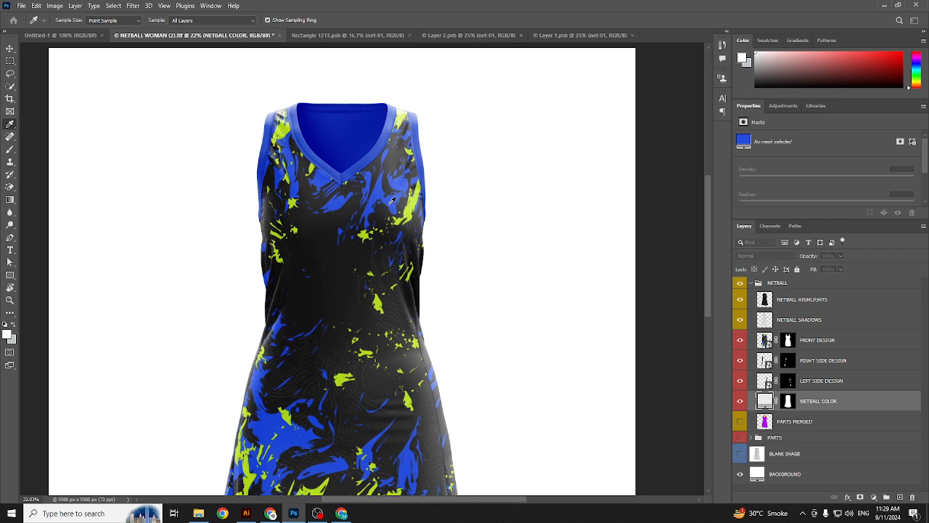
pyautogui.click(379, 299)
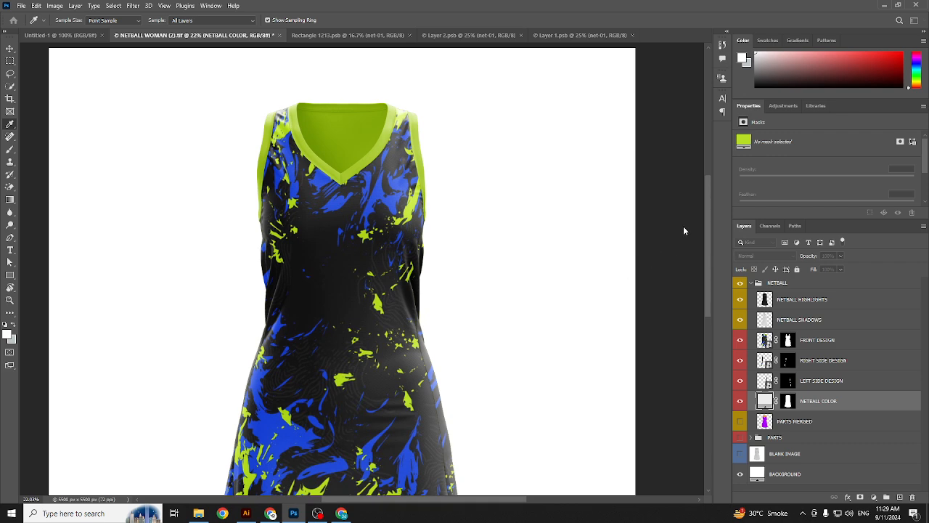
pyautogui.press('v')
# Step: Return to the Rectangle 1213 front design document
pyautogui.scroll(-2, 425, 197)
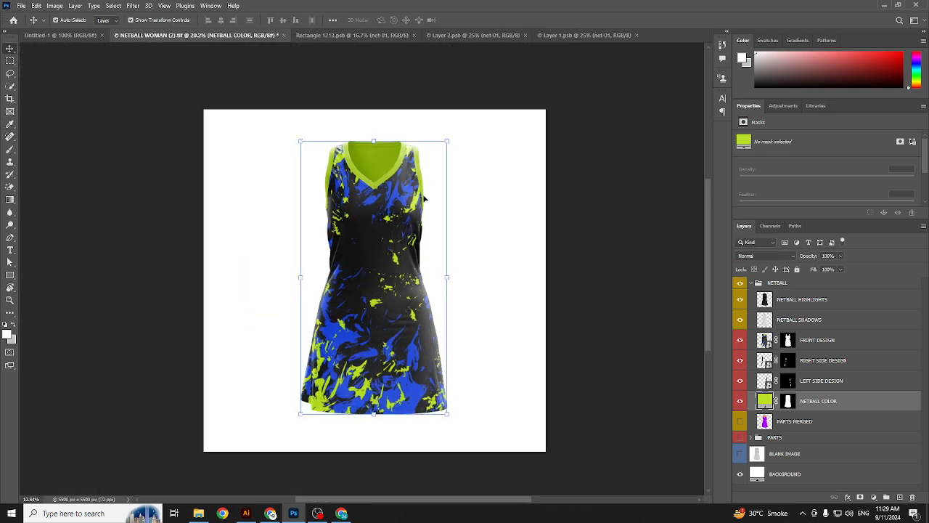
pyautogui.click(617, 206)
pyautogui.scroll(2, 431, 246)
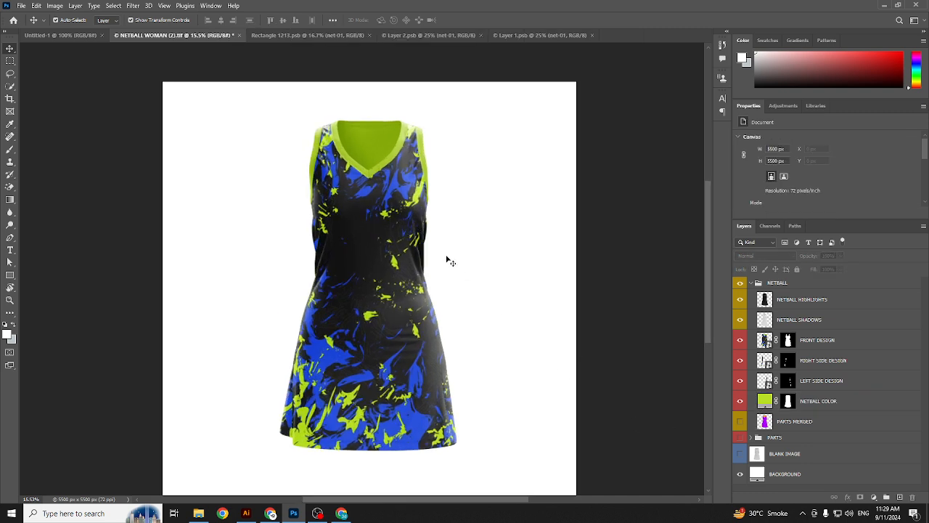
pyautogui.scroll(2, 447, 259)
pyautogui.scroll(-1, 425, 245)
pyautogui.scroll(3, 407, 207)
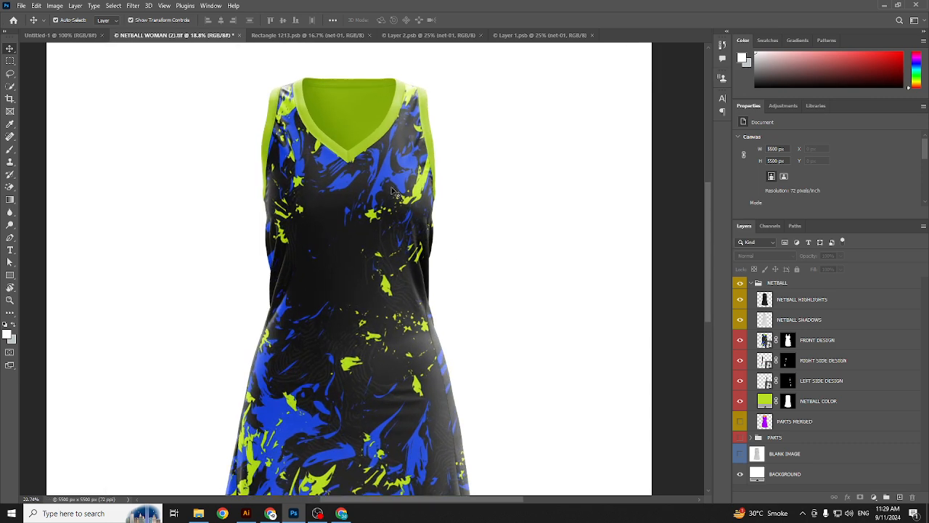
pyautogui.scroll(1, 393, 193)
pyautogui.click(283, 35)
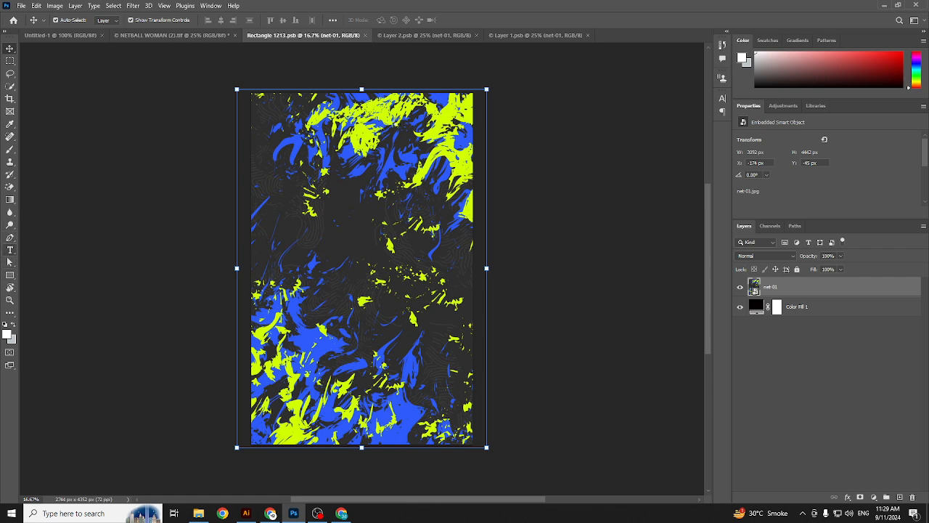
# Step: Place placeholder text on the upper pattern and enlarge it about four times
pyautogui.press('t')
pyautogui.scroll(1, 392, 158)
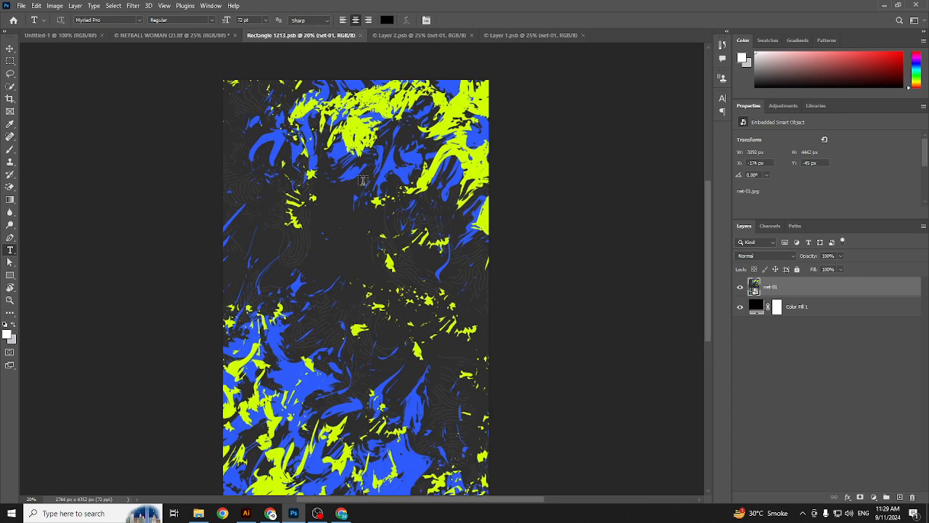
pyautogui.click(362, 180)
pyautogui.hotkey('ctrl', 'Return')
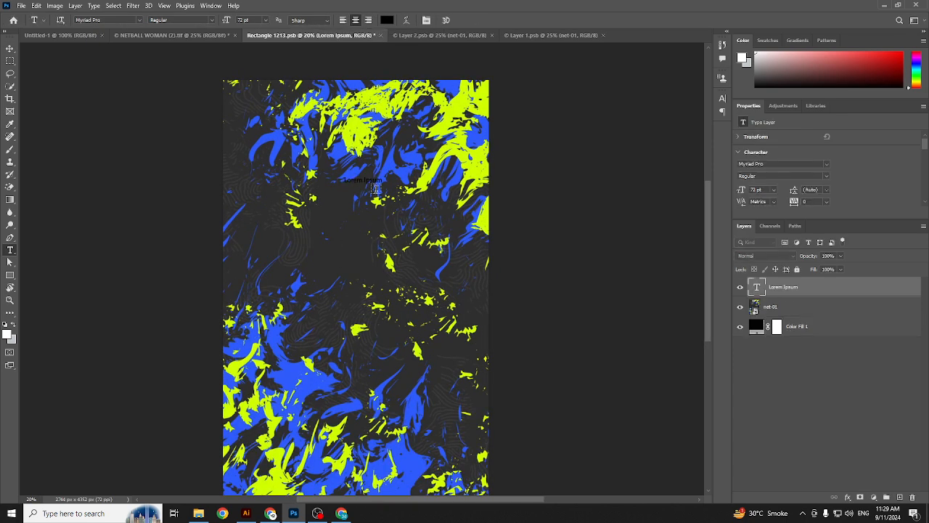
pyautogui.hotkey('ctrl', 't')
pyautogui.moveTo(380, 176); pyautogui.dragTo(442, 164)
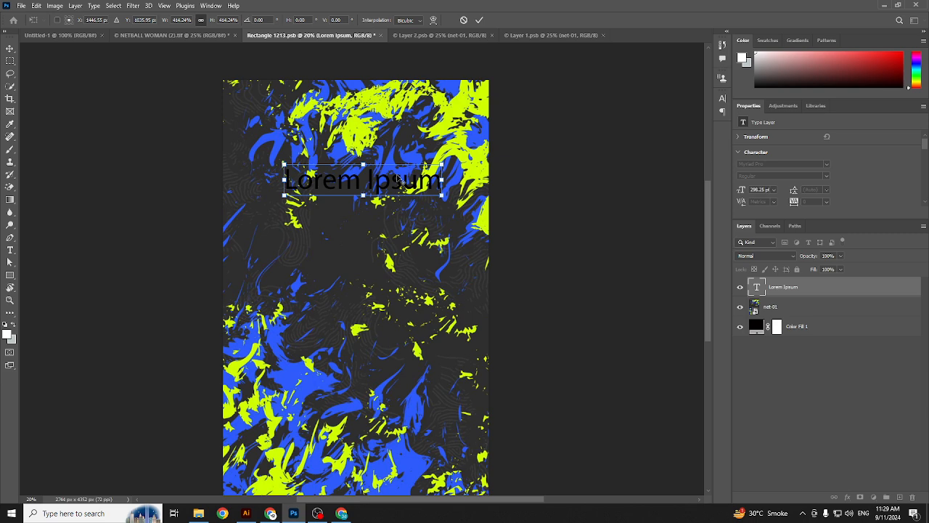
pyautogui.press('Return')
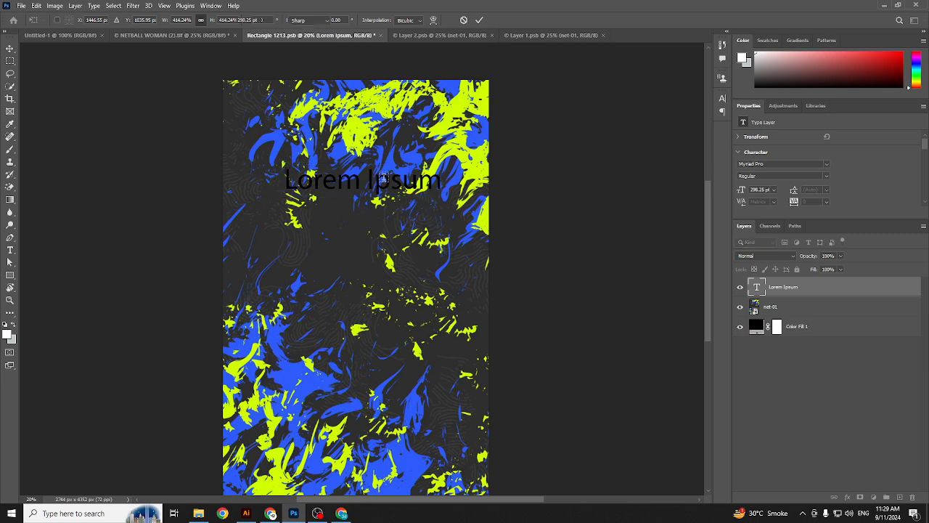
# Step: Replace the placeholder wording with 'Logo' and colour it white
pyautogui.doubleClick(368, 182)
pyautogui.click(367, 181)
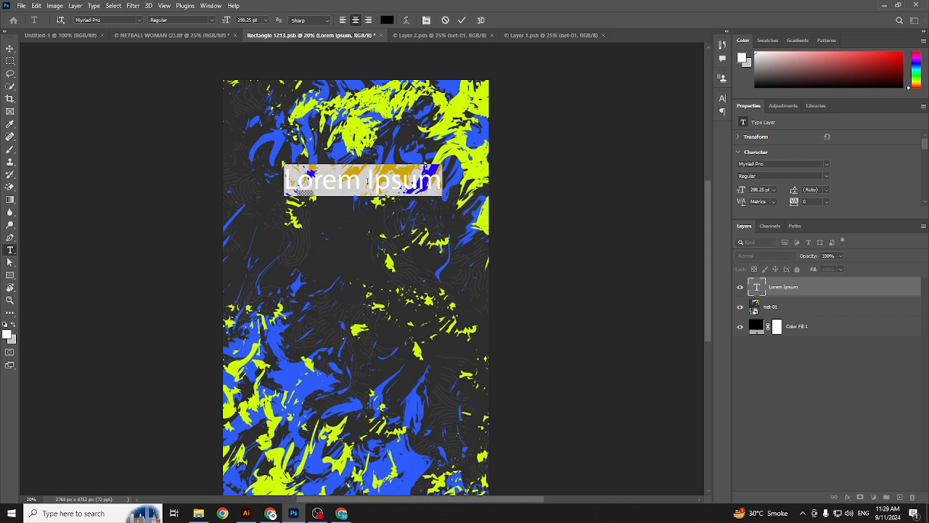
pyautogui.press('BackSpace')
pyautogui.write('Logo')
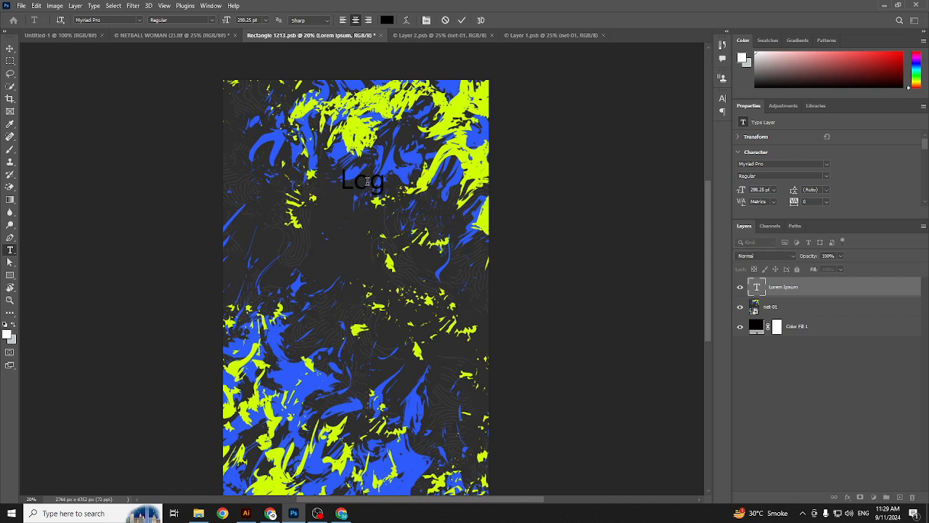
pyautogui.hotkey('ctrl', 'Return')
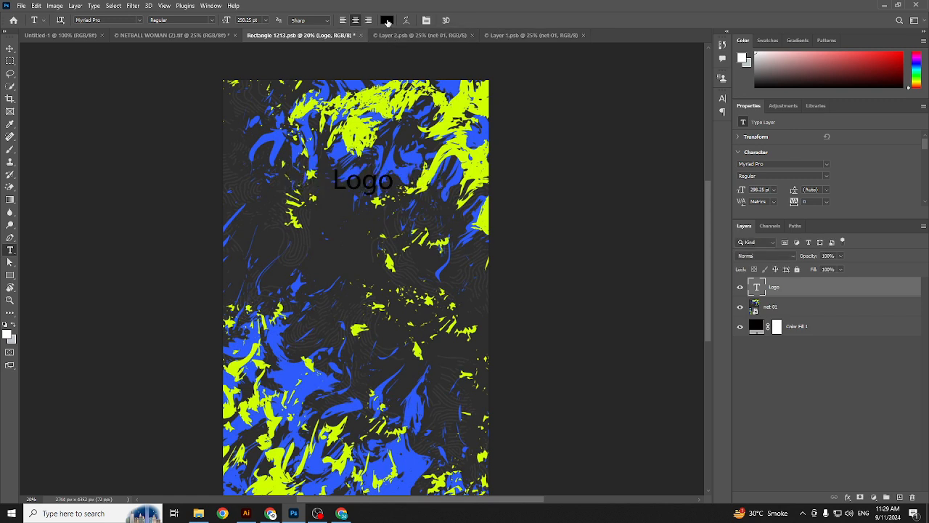
pyautogui.press('i')
pyautogui.hotkey('alt', 'BackSpace')
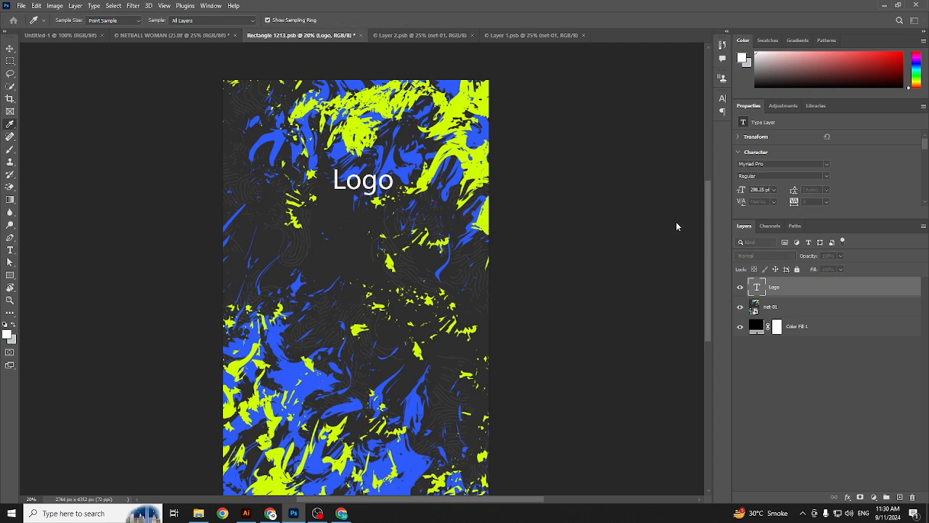
# Step: Resize and position the Logo text on the chest, then save Rectangle 1213.psb
pyautogui.press('t')
pyautogui.hotkey('ctrl', 't')
pyautogui.moveTo(376, 186); pyautogui.dragTo(430, 160)
pyautogui.press('Return')
pyautogui.hotkey('ctrl', 's')
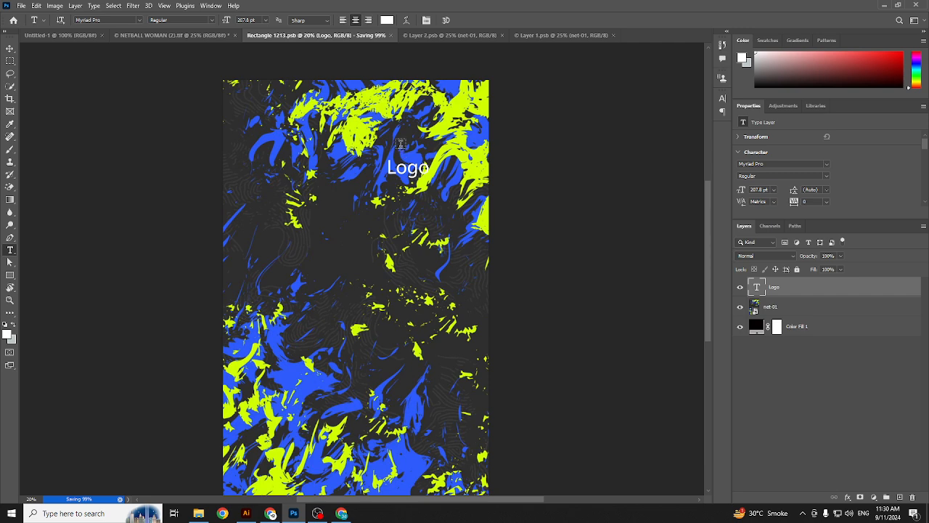
pyautogui.click(186, 38)
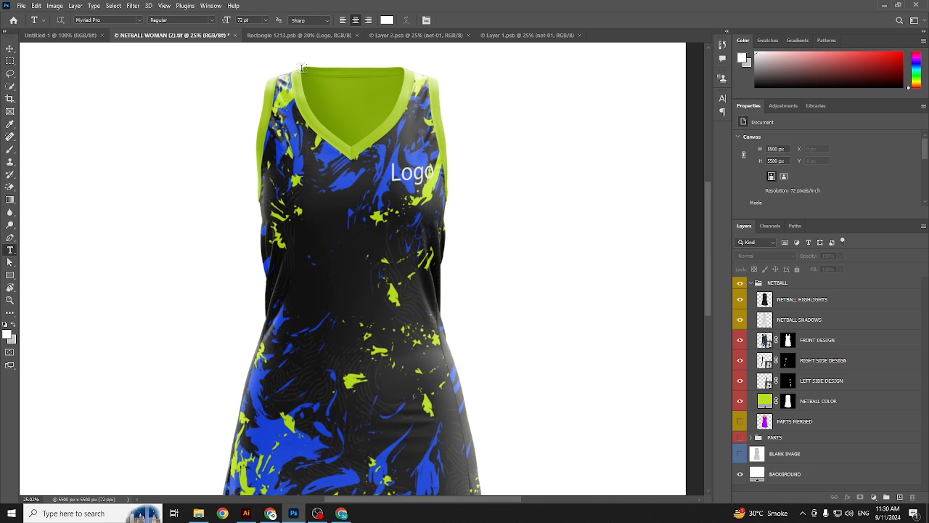
# Step: Nudge the Logo text down and left with Free Transform, then save the pattern document
pyautogui.click(301, 35)
pyautogui.scroll(1, 416, 162)
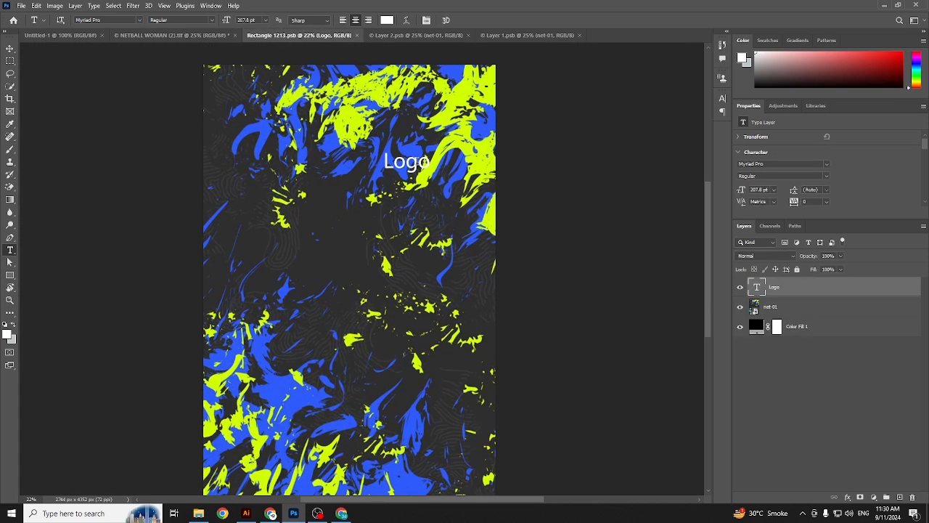
pyautogui.hotkey('ctrl', 't')
pyautogui.moveTo(420, 166); pyautogui.dragTo(407, 177)
pyautogui.press('Return')
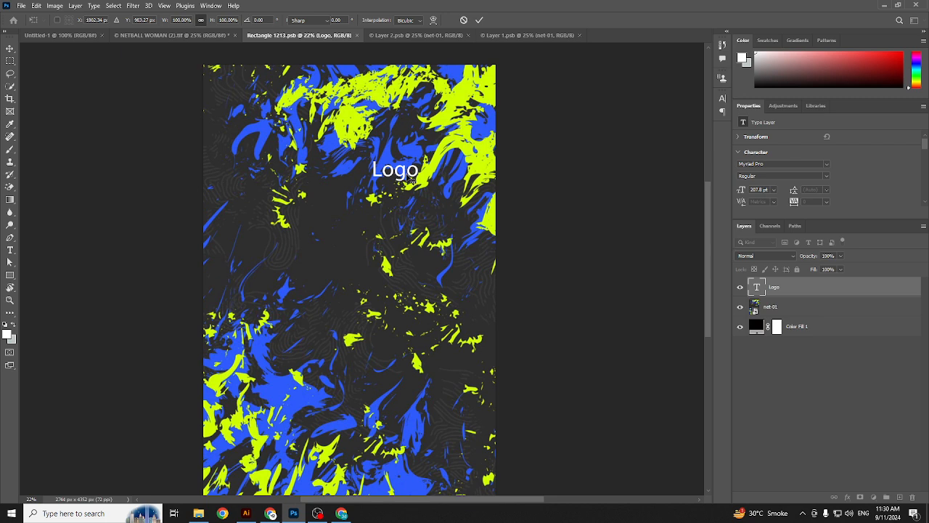
pyautogui.hotkey('ctrl', 's')
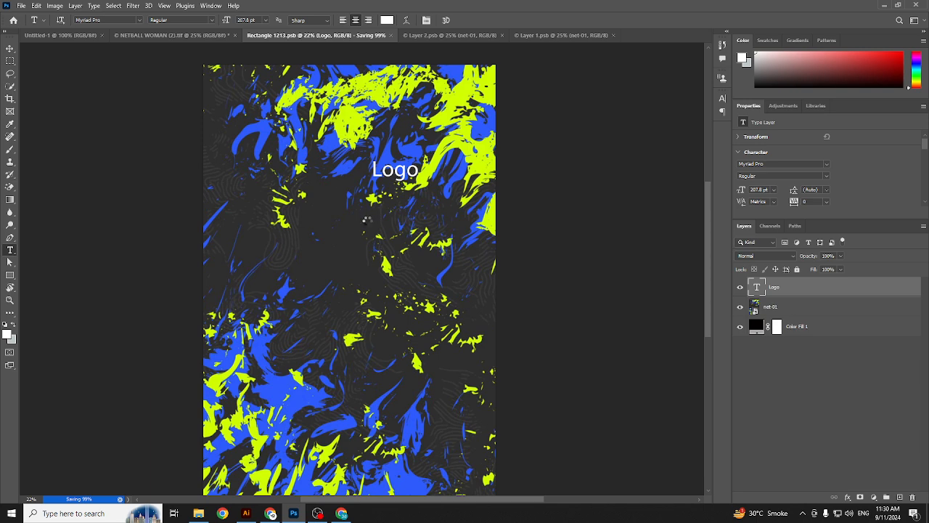
# Step: In the NETBALL WOMAN mockup, toggle the BACKGROUND layer to confirm it is the white backdrop
pyautogui.click(179, 34)
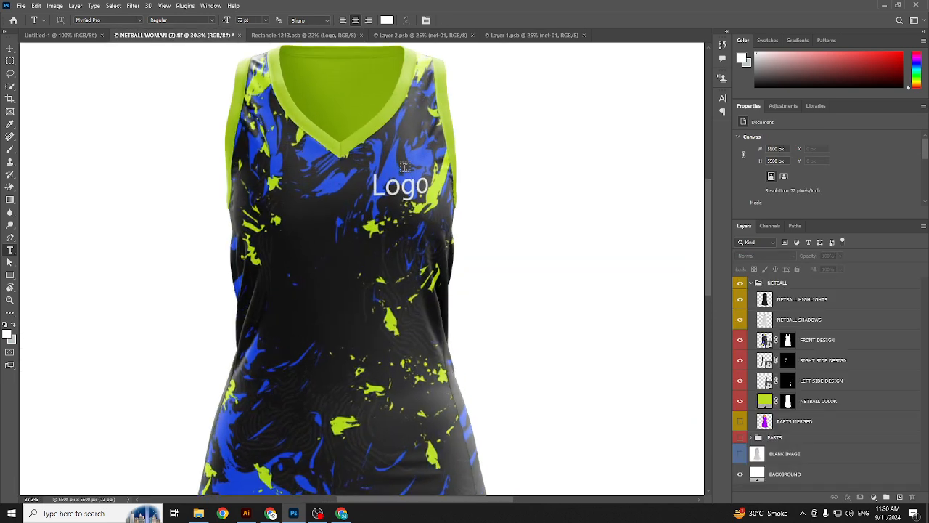
pyautogui.scroll(-2, 391, 197)
pyautogui.scroll(1, 392, 197)
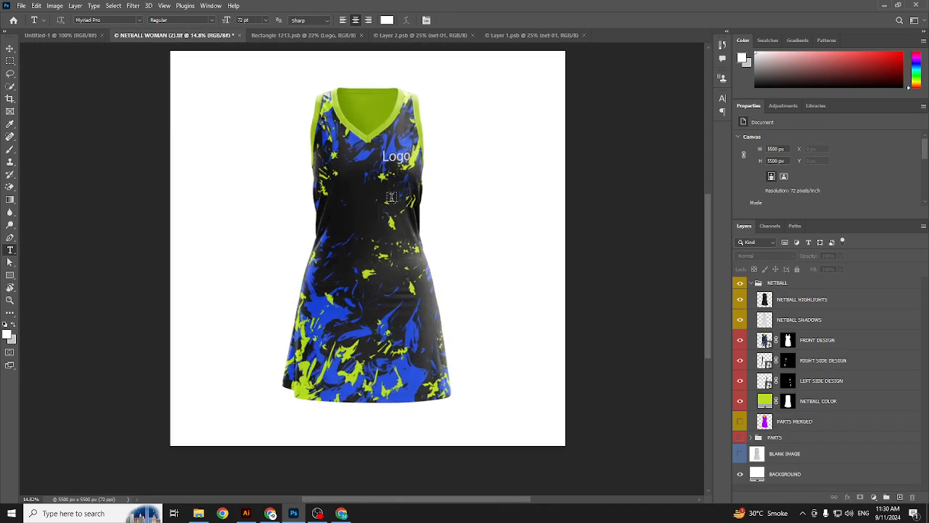
pyautogui.click(740, 474)
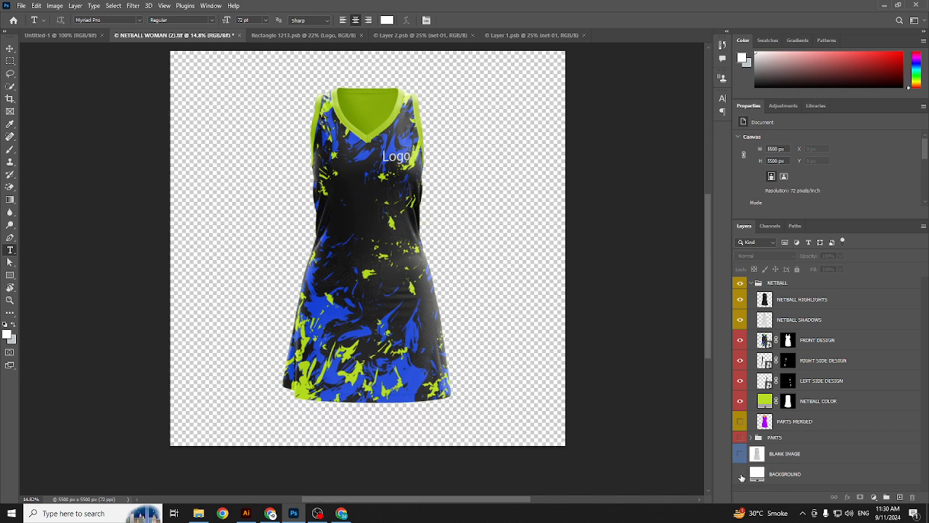
pyautogui.click(740, 474)
# Step: Recolour the BACKGROUND layer to a muted light grey
pyautogui.click(757, 476)
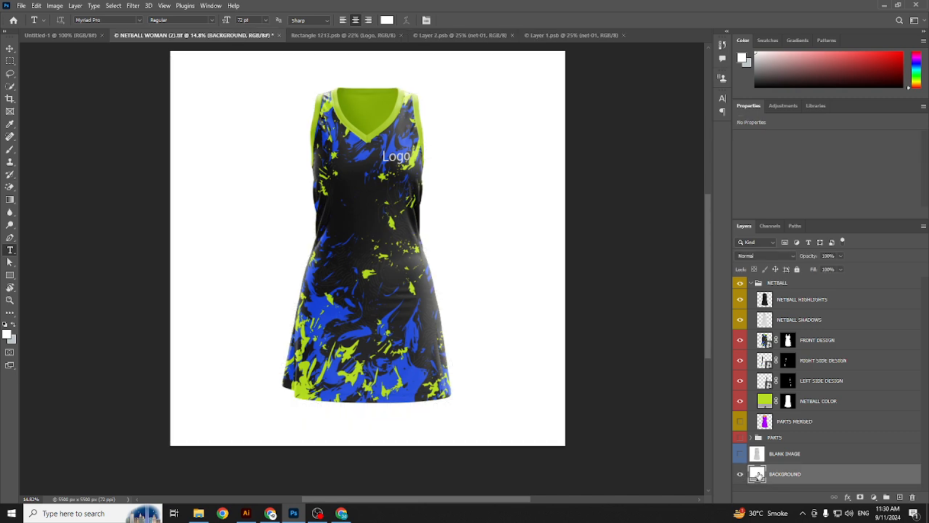
pyautogui.press('i')
pyautogui.moveTo(463, 260); pyautogui.dragTo(453, 282)
pyautogui.moveTo(565, 236); pyautogui.dragTo(585, 292)
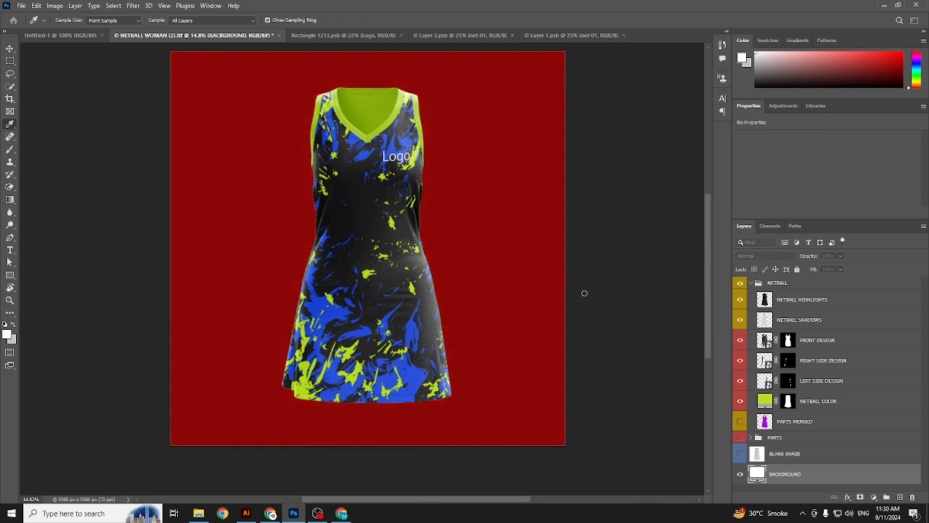
pyautogui.moveTo(472, 262); pyautogui.dragTo(457, 278)
pyautogui.click(418, 109)
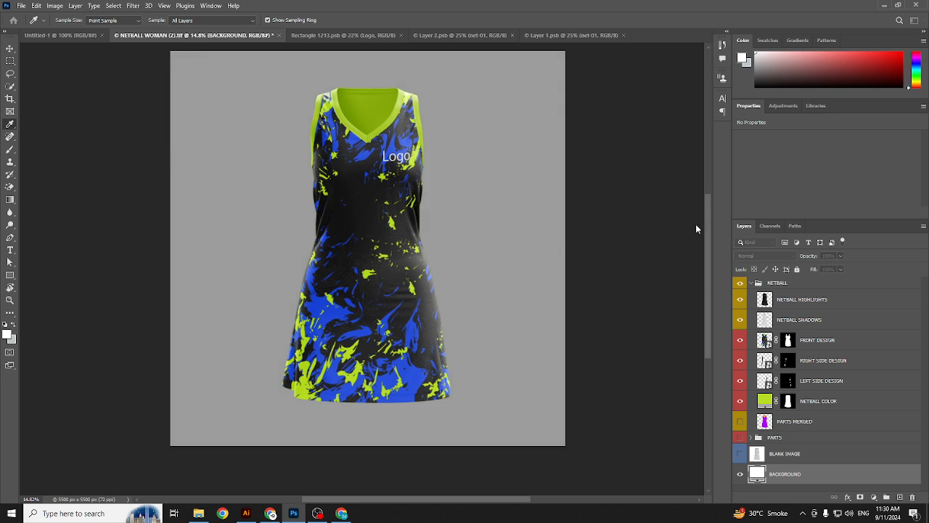
pyautogui.press('t')
pyautogui.scroll(3, 392, 123)
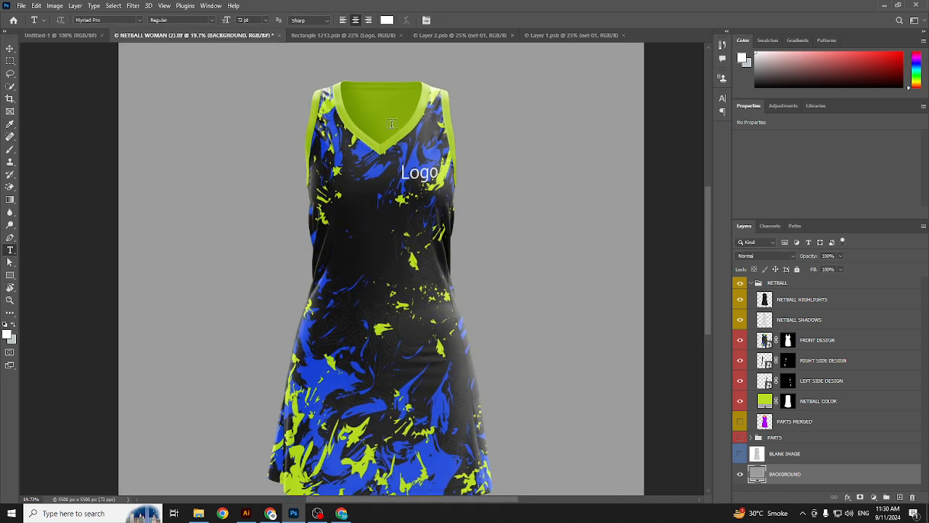
pyautogui.scroll(-3, 391, 123)
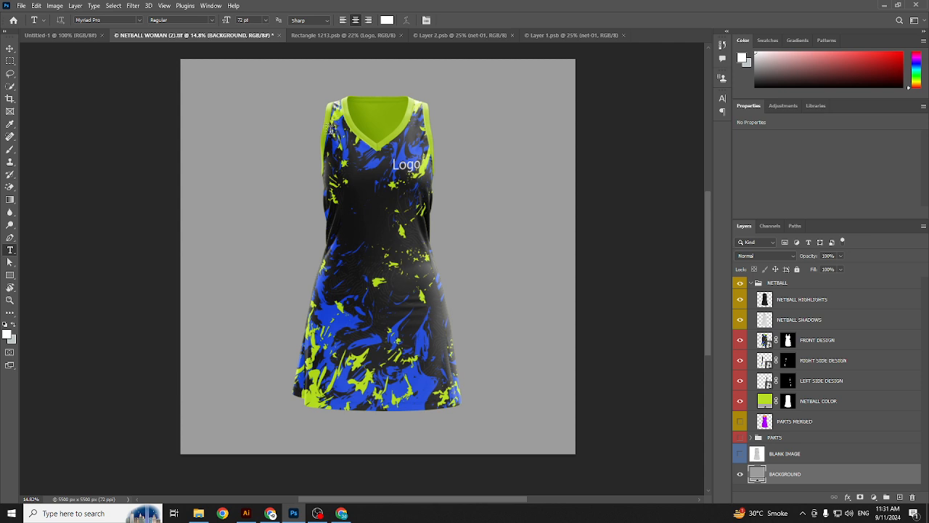
pyautogui.scroll(3, 340, 85)
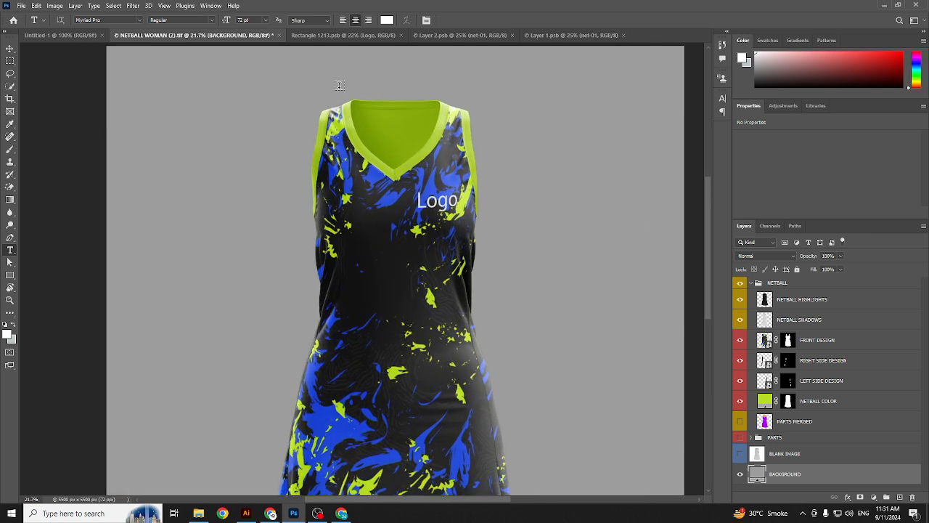
pyautogui.scroll(-3, 334, 327)
pyautogui.scroll(3, 320, 122)
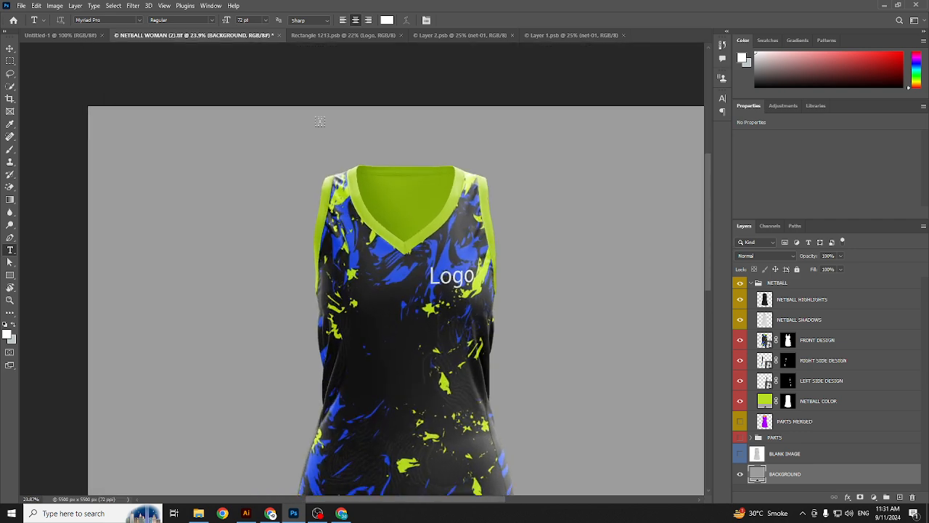
# Step: Place a placeholder text layer above the dress and scale it up across the top
pyautogui.click(316, 133)
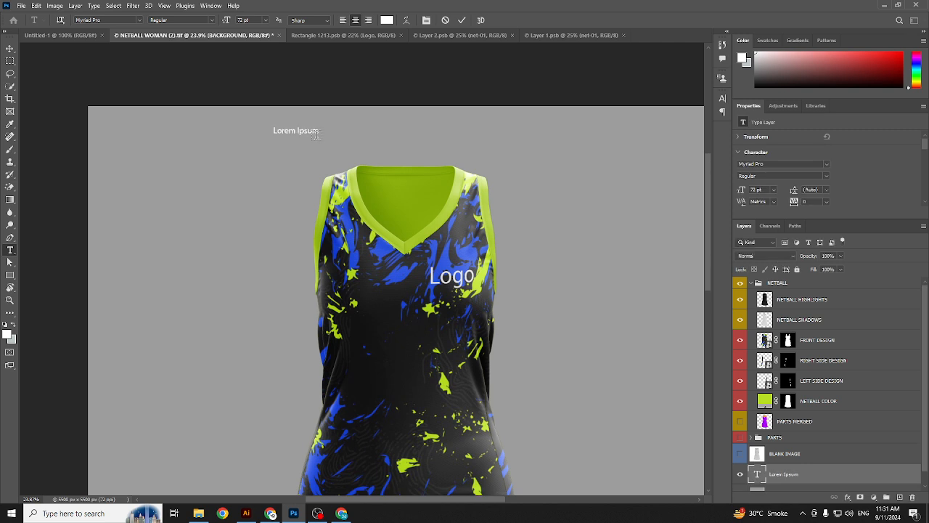
pyautogui.hotkey('ctrl', 'Return')
pyautogui.hotkey('ctrl', 't')
pyautogui.moveTo(319, 136); pyautogui.dragTo(451, 153)
pyautogui.press('Return')
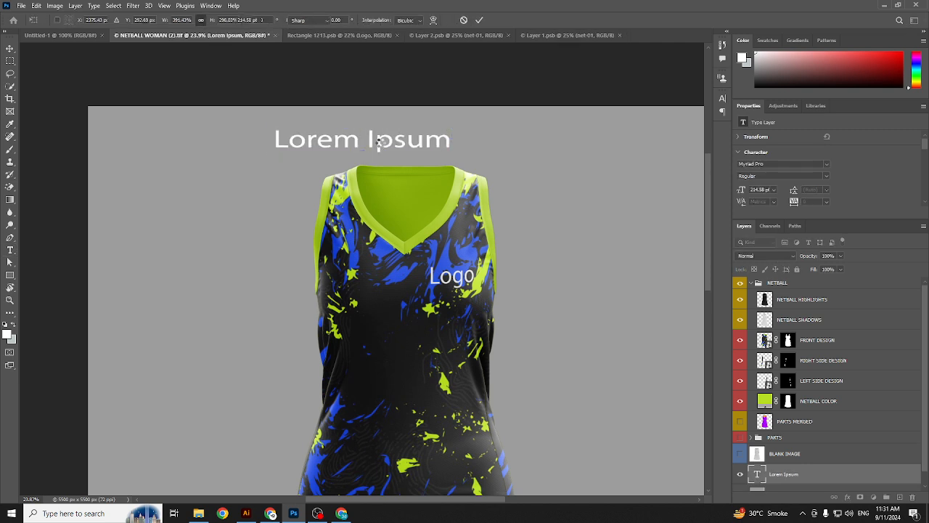
# Step: Replace the placeholder with 'file password :' followed by the file's password
pyautogui.doubleClick(380, 141)
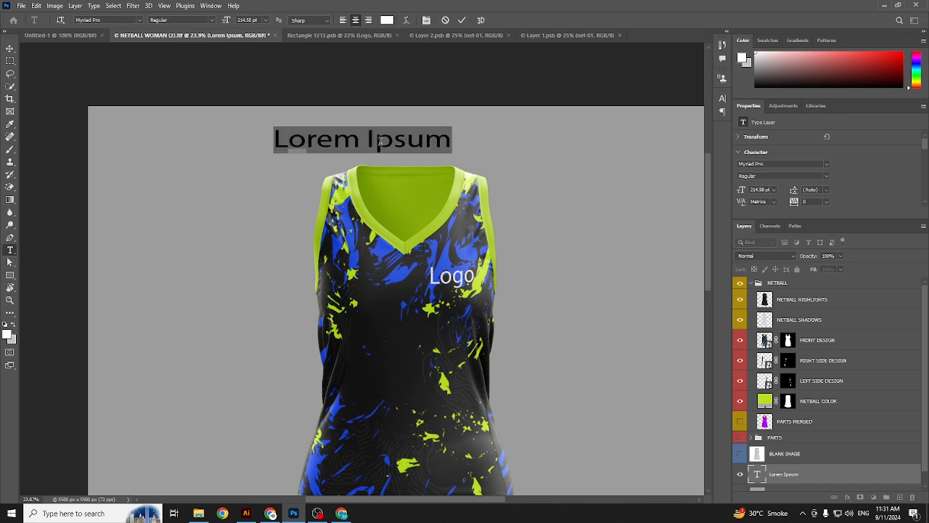
pyautogui.press('BackSpace')
pyautogui.write('fi')
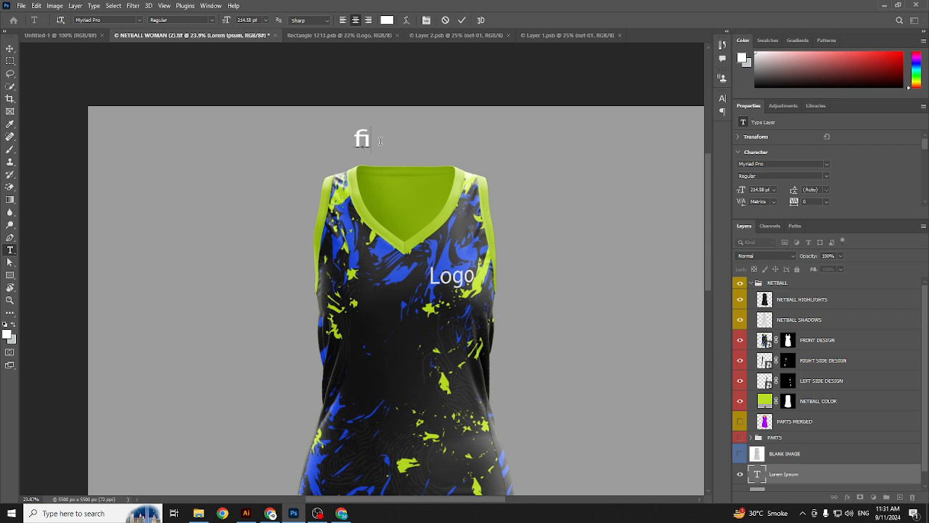
pyautogui.write('le pas')
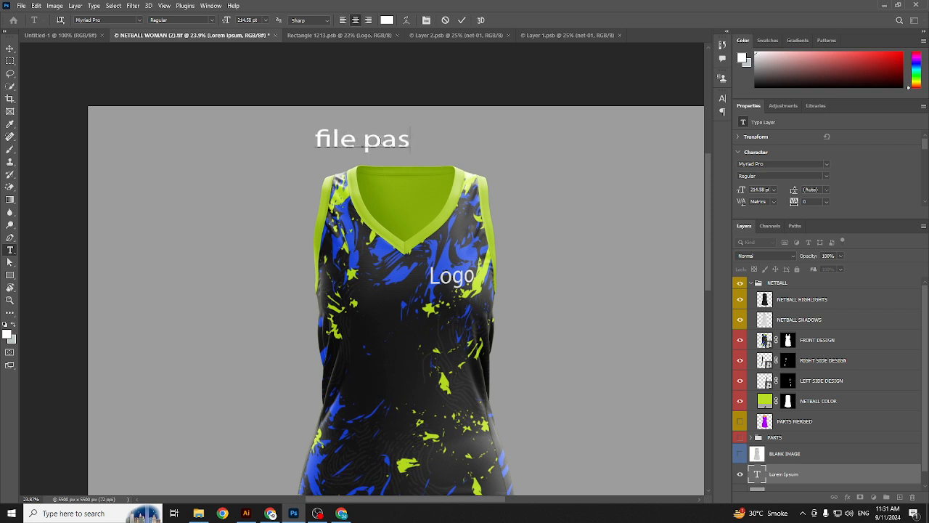
pyautogui.write('sword')
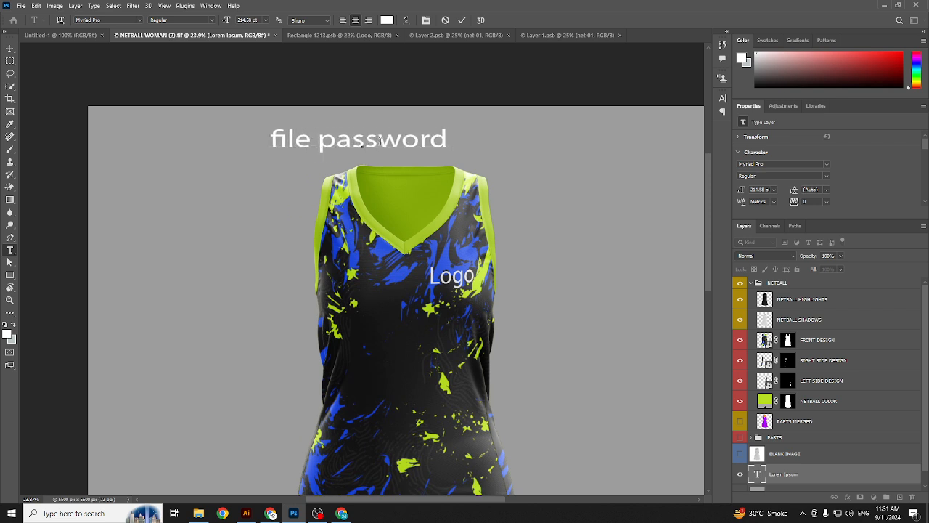
pyautogui.write(' :')
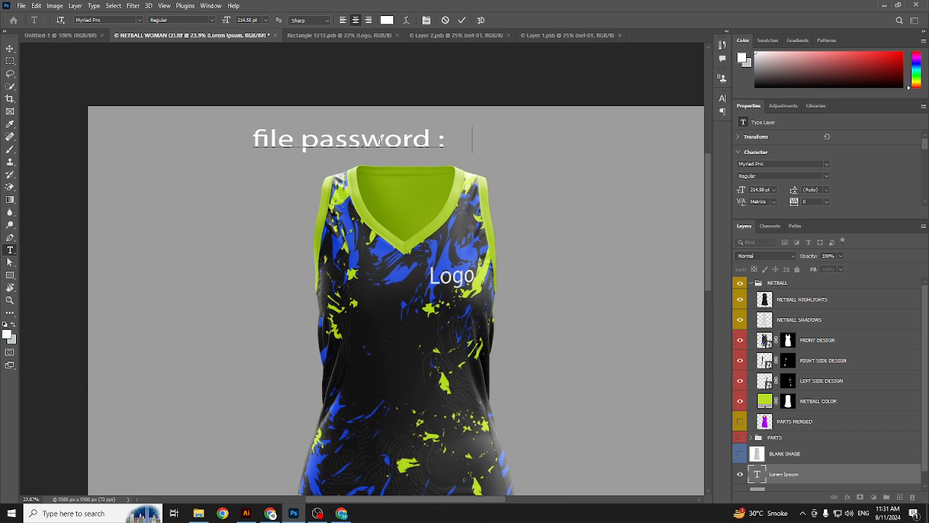
pyautogui.write('Wom')
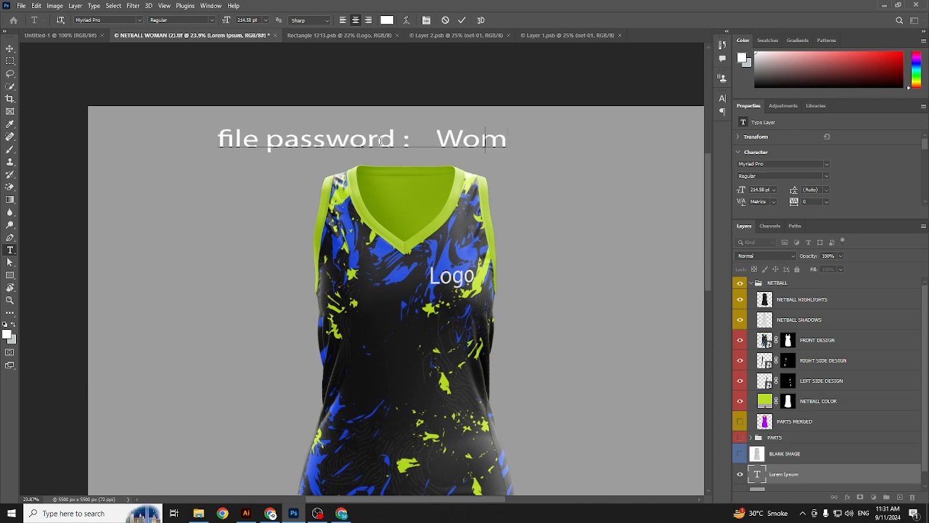
pyautogui.press('BackSpace')
pyautogui.press('BackSpace')
pyautogui.press('BackSpace')
pyautogui.write('wo')
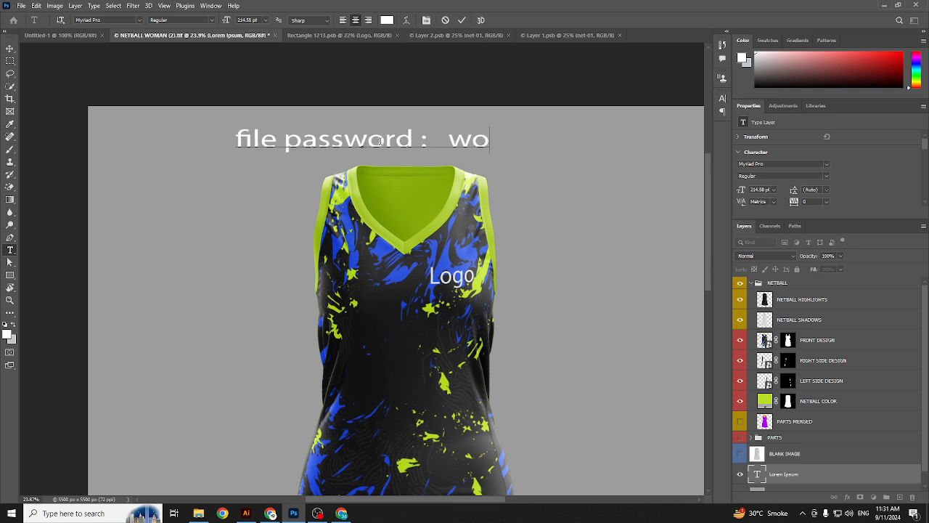
pyautogui.write('menne')
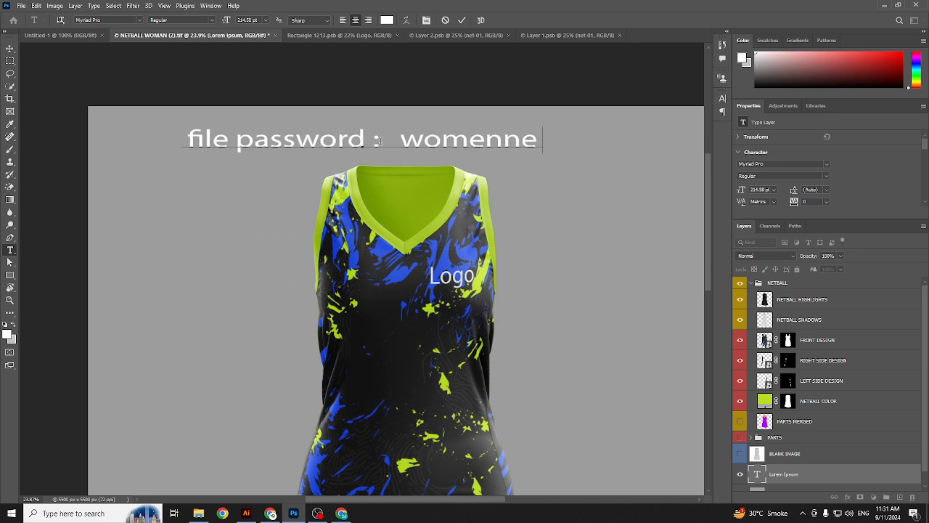
pyautogui.write('tballjers')
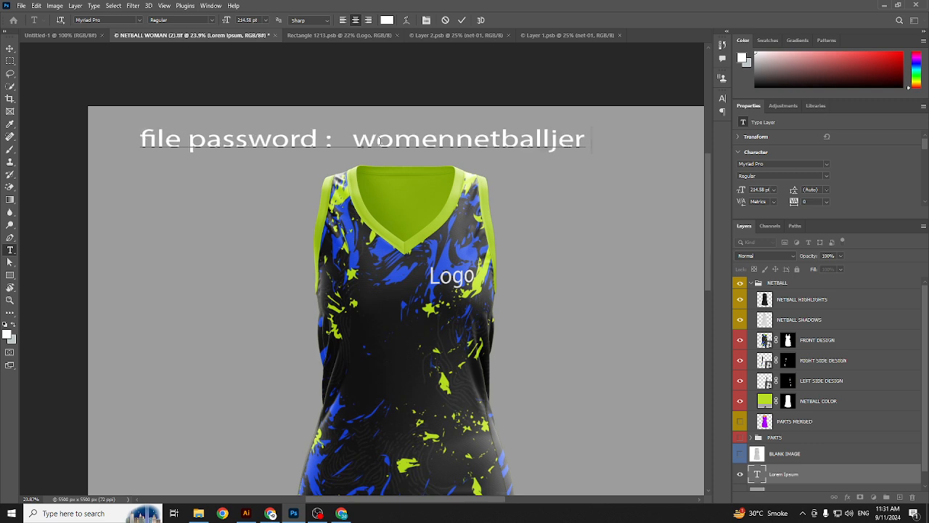
pyautogui.hotkey('ctrl', 'Return')
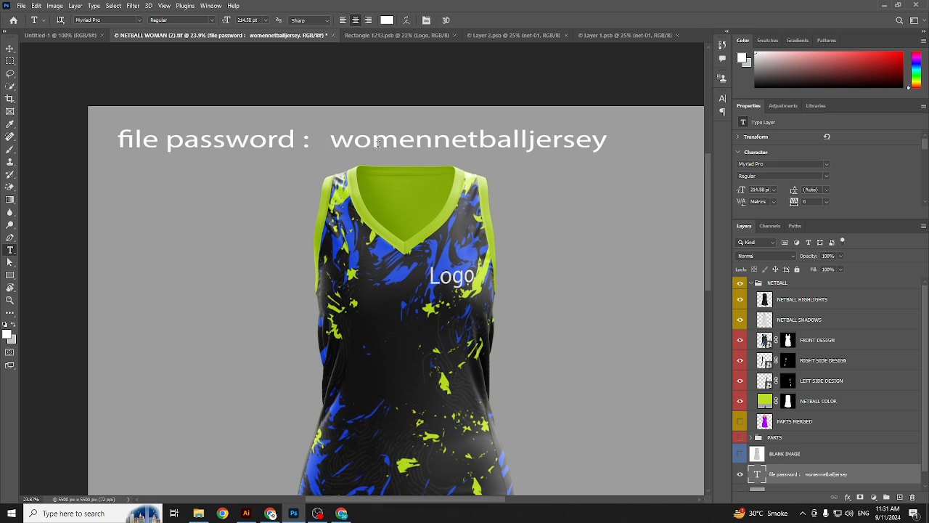
pyautogui.scroll(2, 377, 143)
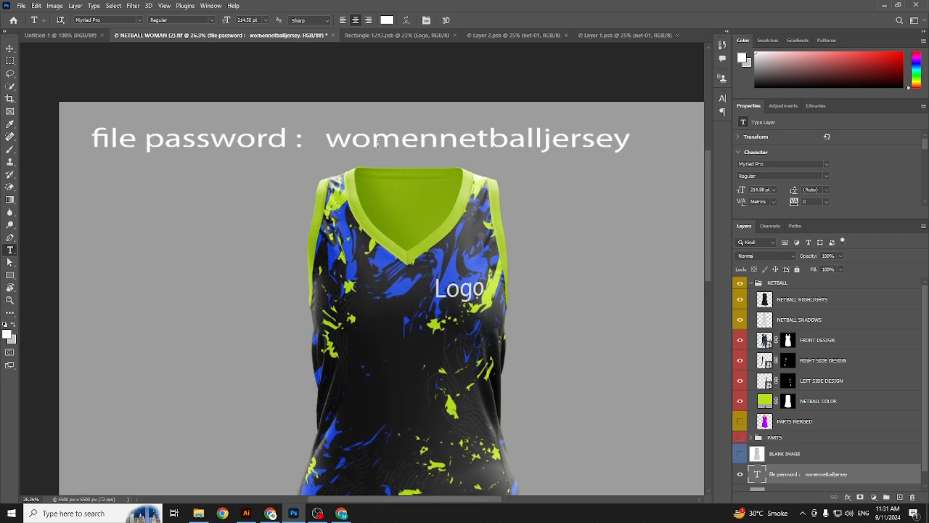